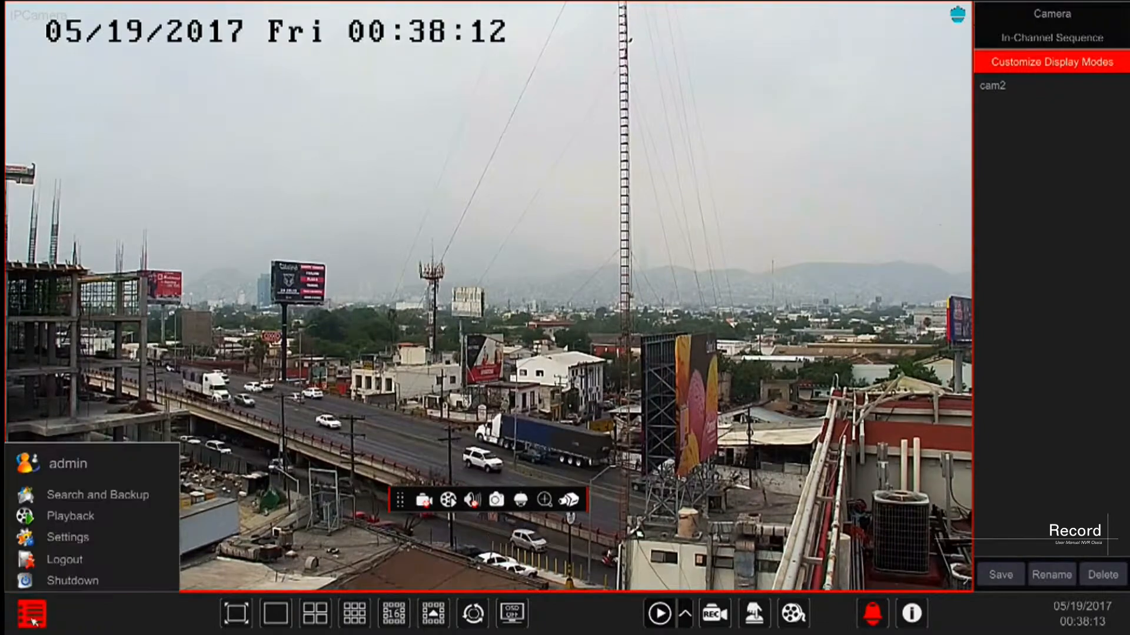
- Open the recording mode settings in the Record section of the recorder's settings
{"action": "left_click", "coordinate": [65, 537]}
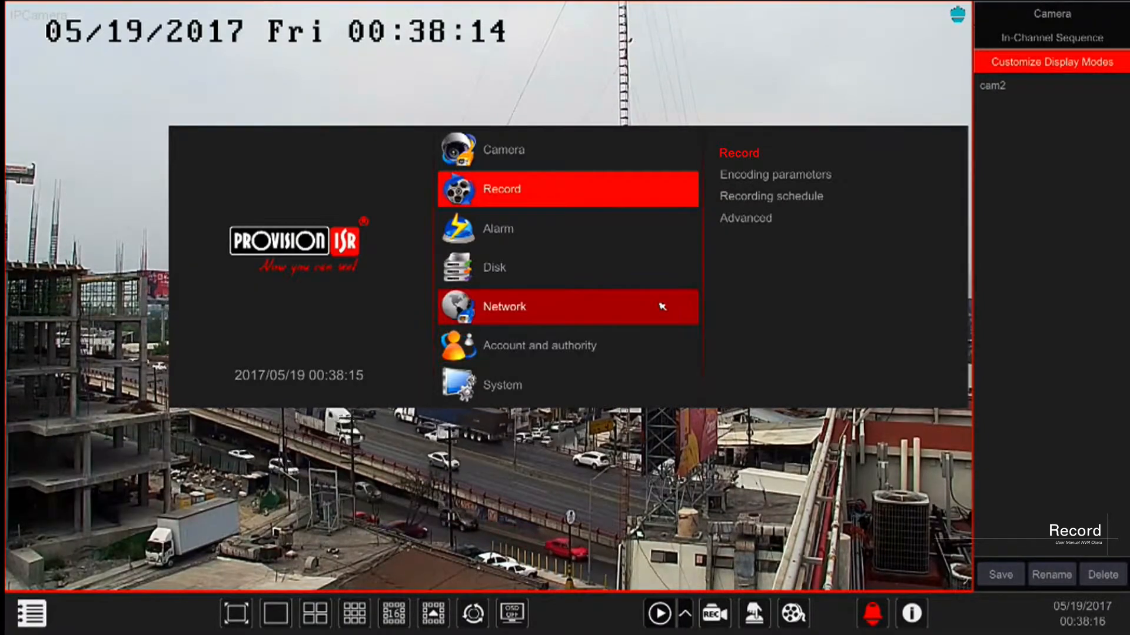
{"action": "left_click", "coordinate": [640, 196]}
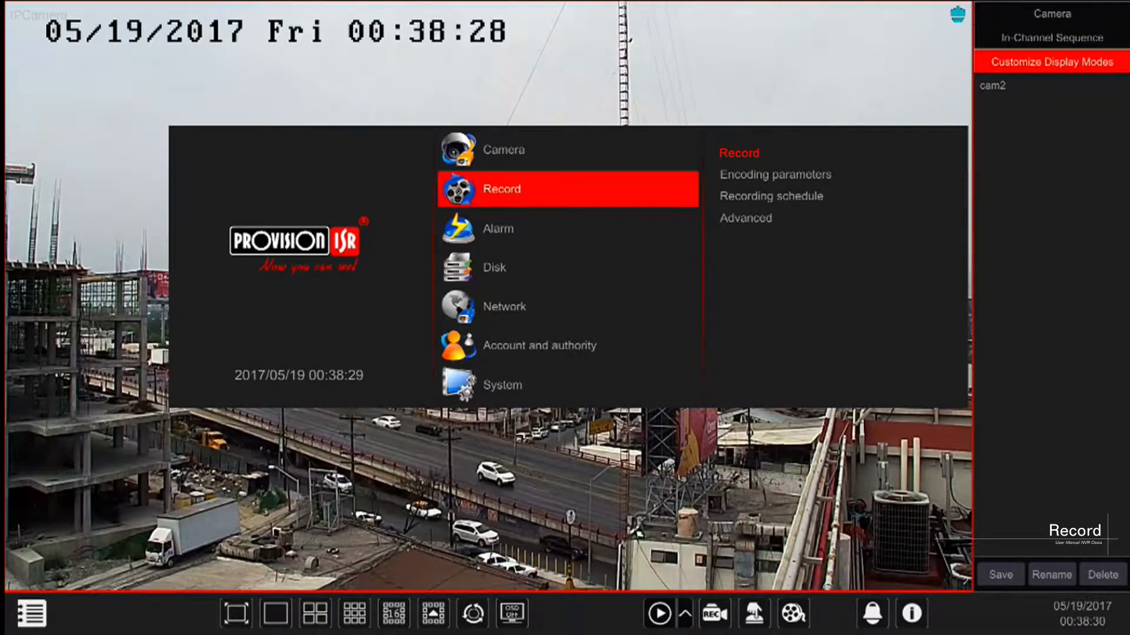
{"action": "left_click", "coordinate": [740, 155]}
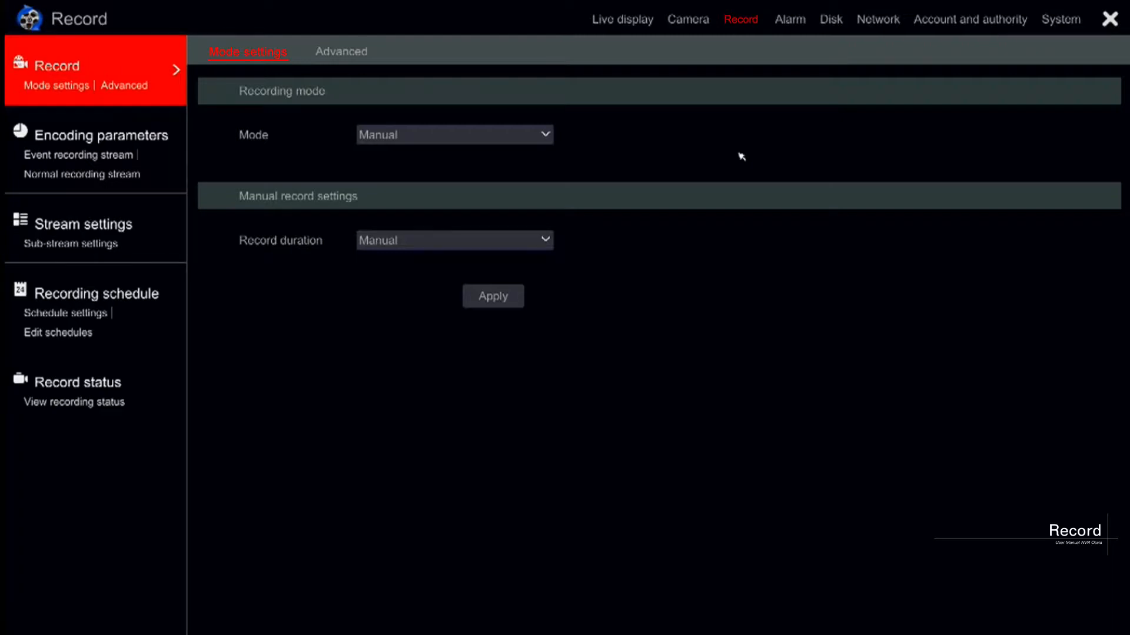
- View the disk management page and return to the recording mode settings
{"action": "right_click", "coordinate": [742, 156]}
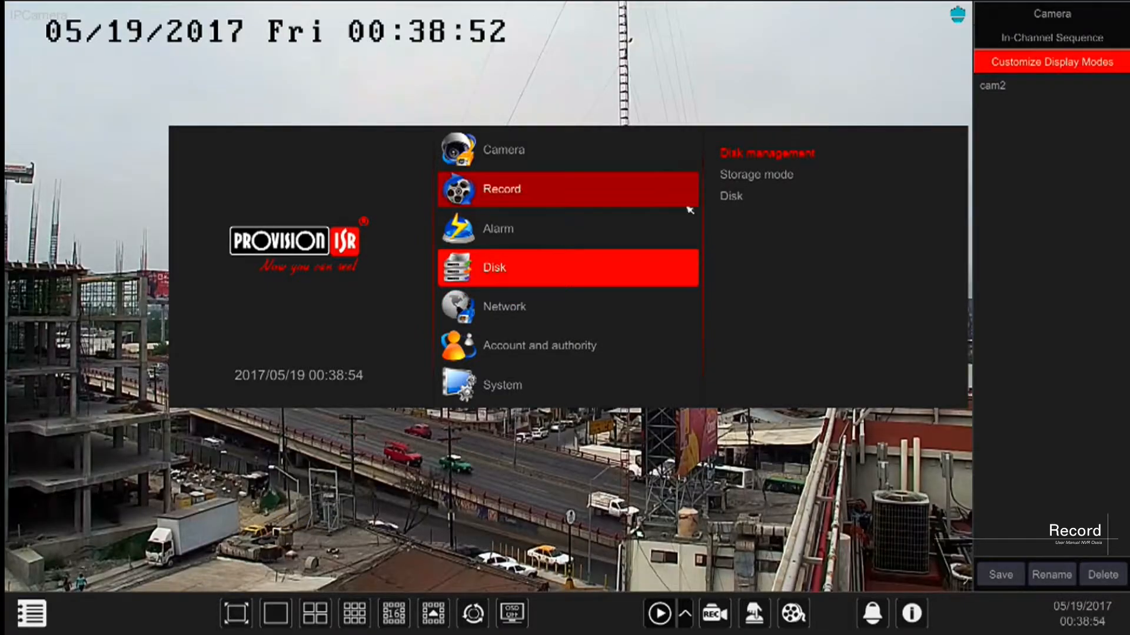
{"action": "left_click", "coordinate": [752, 154]}
{"action": "left_click", "coordinate": [967, 116]}
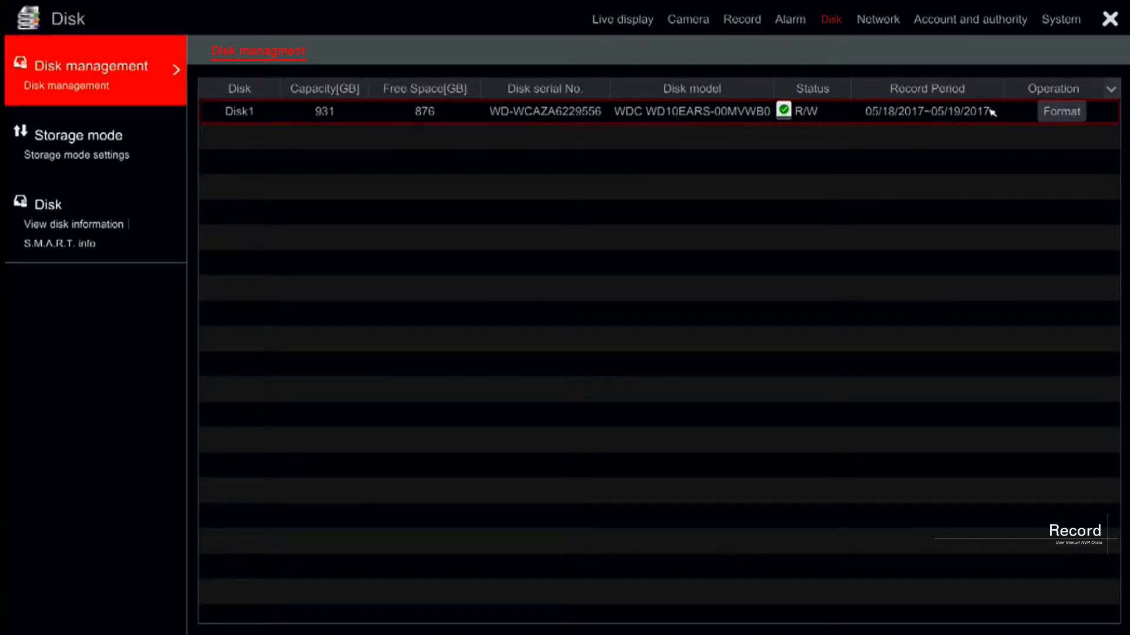
{"action": "right_click", "coordinate": [659, 169]}
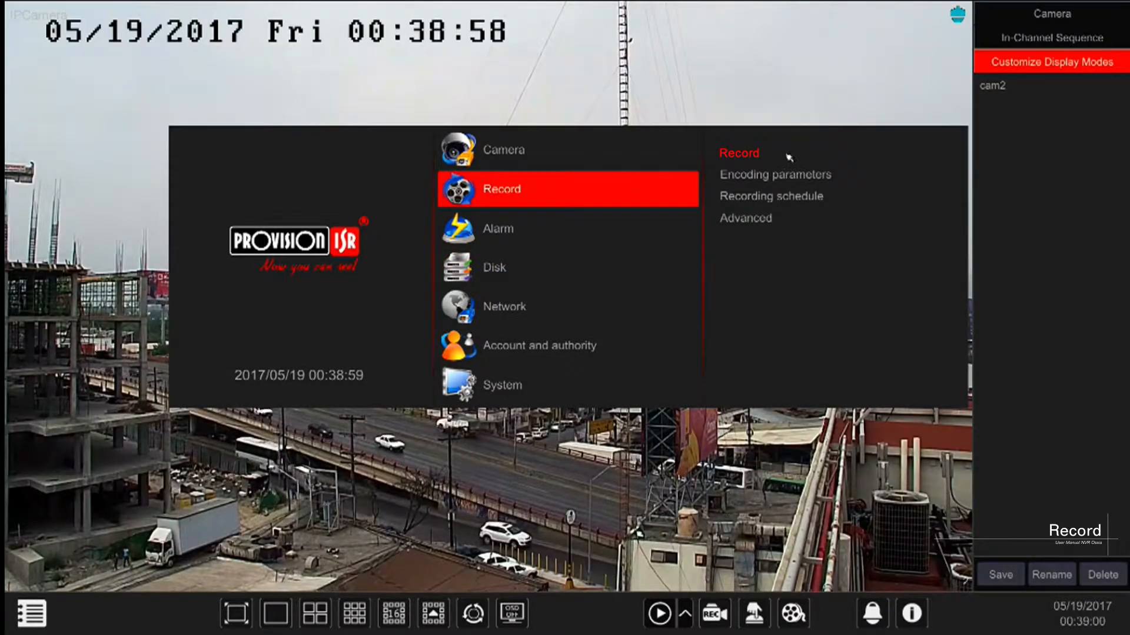
{"action": "left_click", "coordinate": [736, 156]}
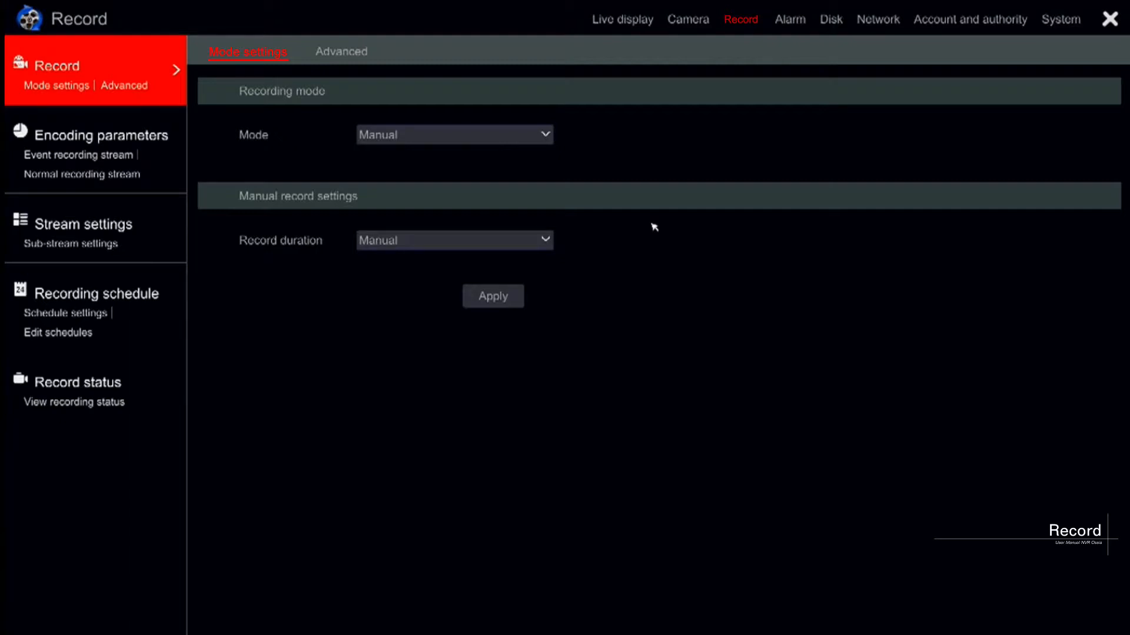
- Check the record duration and mode options, and set the recording mode to Auto
{"action": "left_click", "coordinate": [543, 238]}
{"action": "left_click", "coordinate": [577, 227]}
{"action": "left_click", "coordinate": [547, 131]}
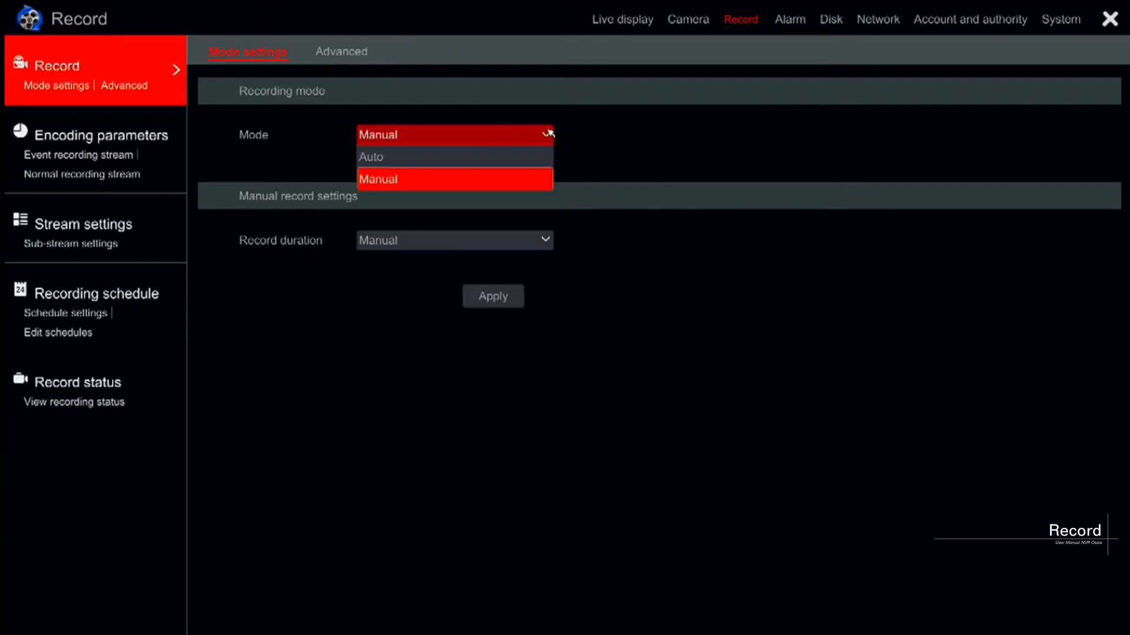
{"action": "left_click", "coordinate": [579, 132]}
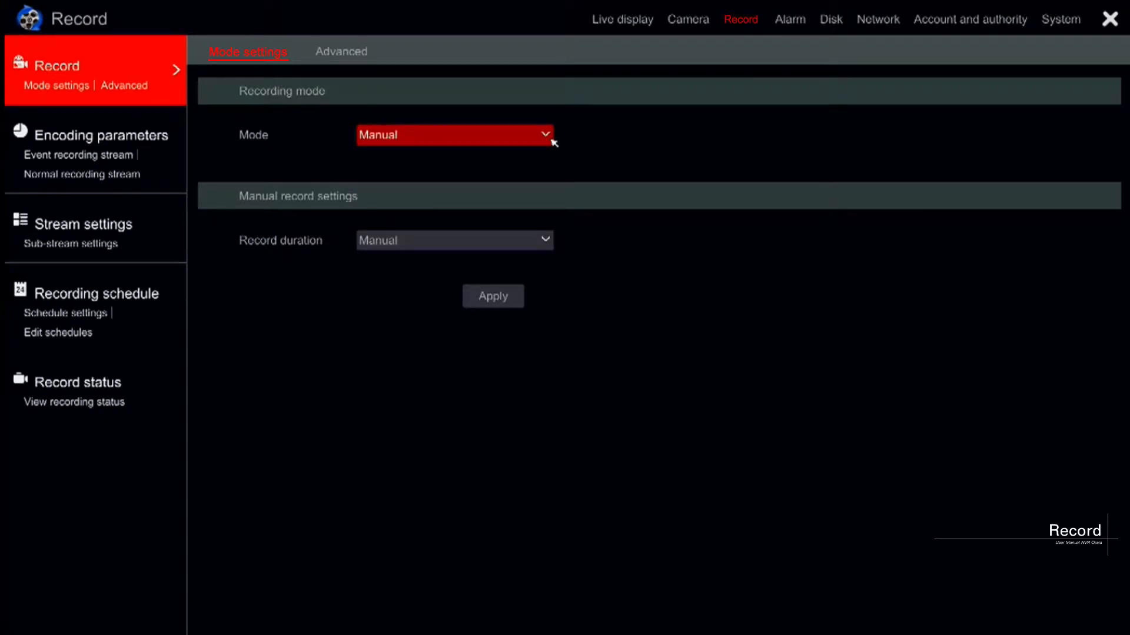
{"action": "left_click", "coordinate": [548, 139]}
{"action": "left_click", "coordinate": [533, 157]}
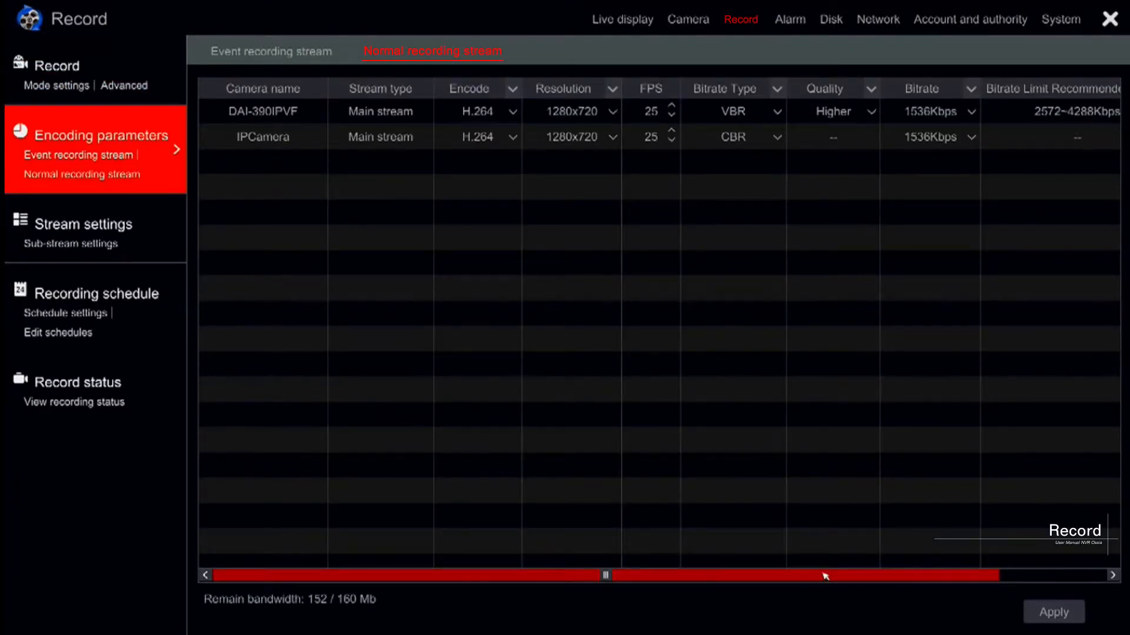
- Examine the audio options for DAI-390IPVF in the normal recording stream's encoding parameters
{"action": "left_click_drag", "start_coordinate": [827, 578], "coordinate": [1014, 574]}
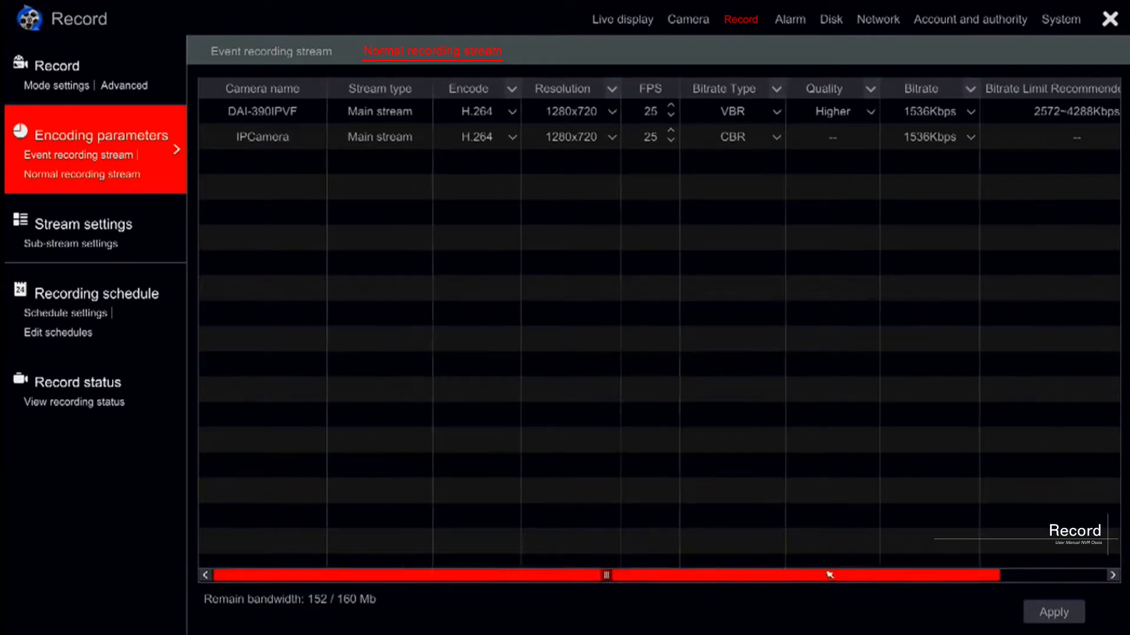
{"action": "left_click_drag", "start_coordinate": [827, 577], "coordinate": [1013, 571]}
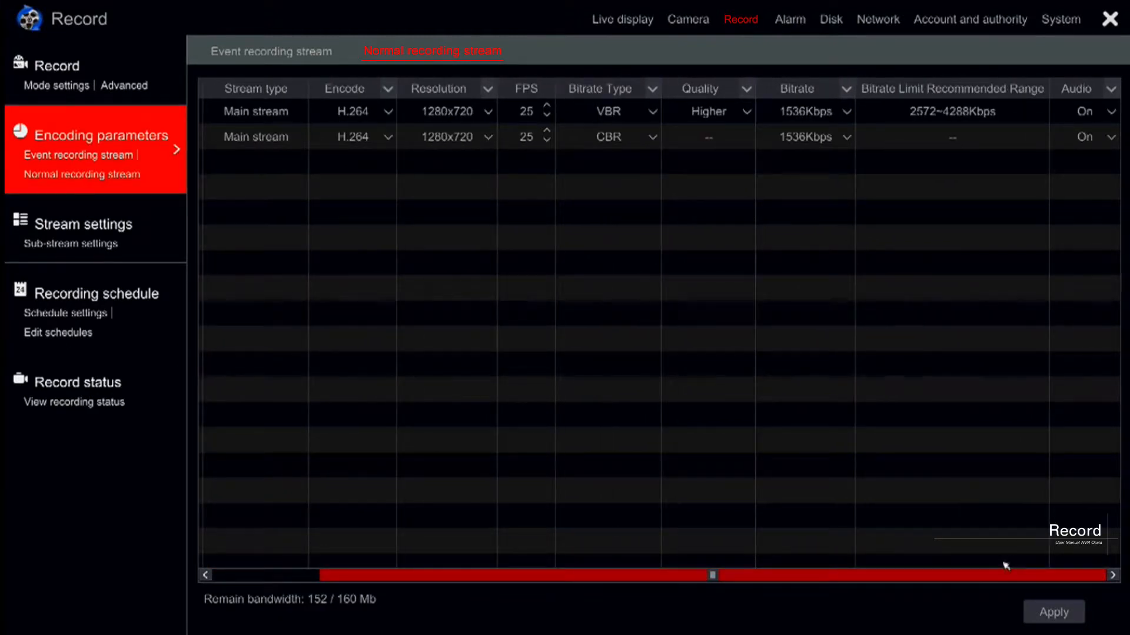
{"action": "left_click", "coordinate": [1111, 115]}
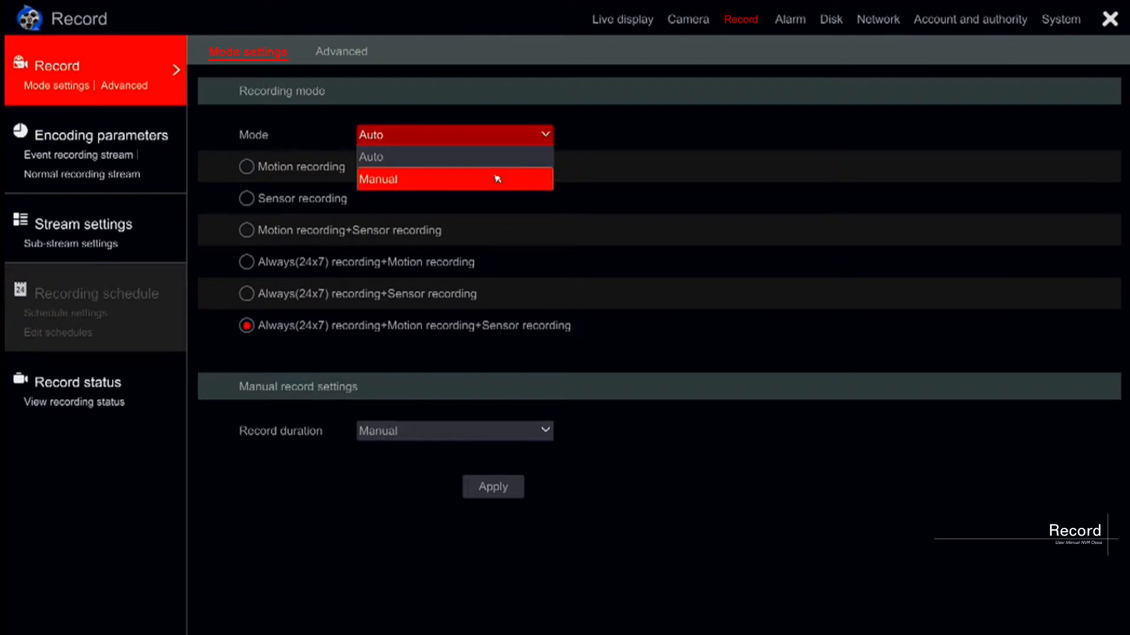
- Set the recording mode to Manual and open the encoding parameters of the event recording stream
{"action": "left_click", "coordinate": [497, 179]}
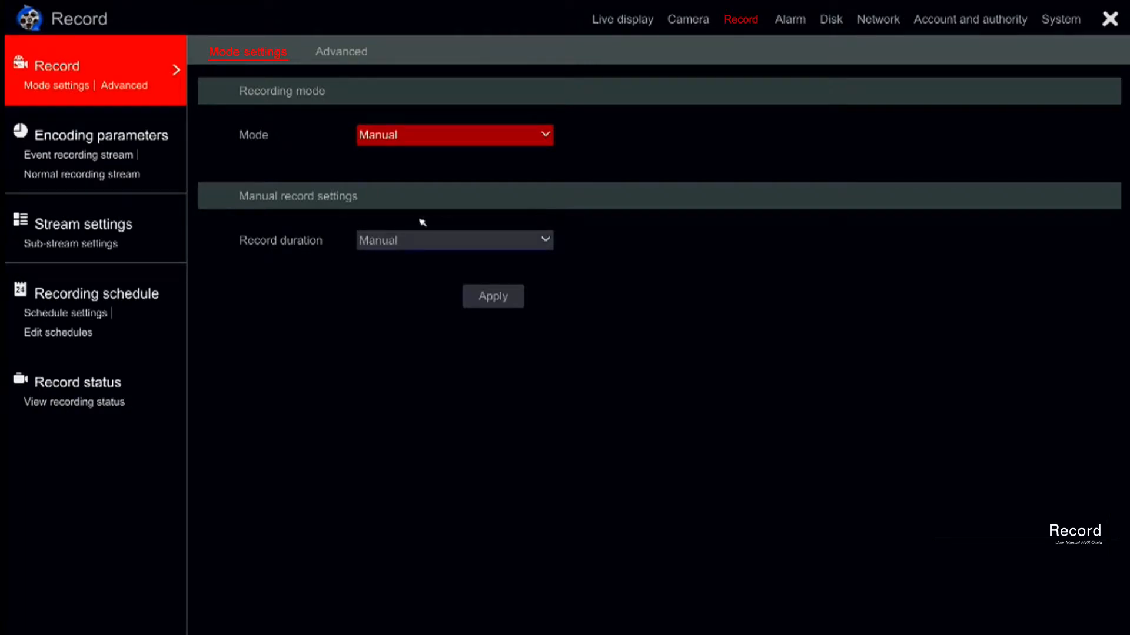
{"action": "left_click", "coordinate": [126, 140]}
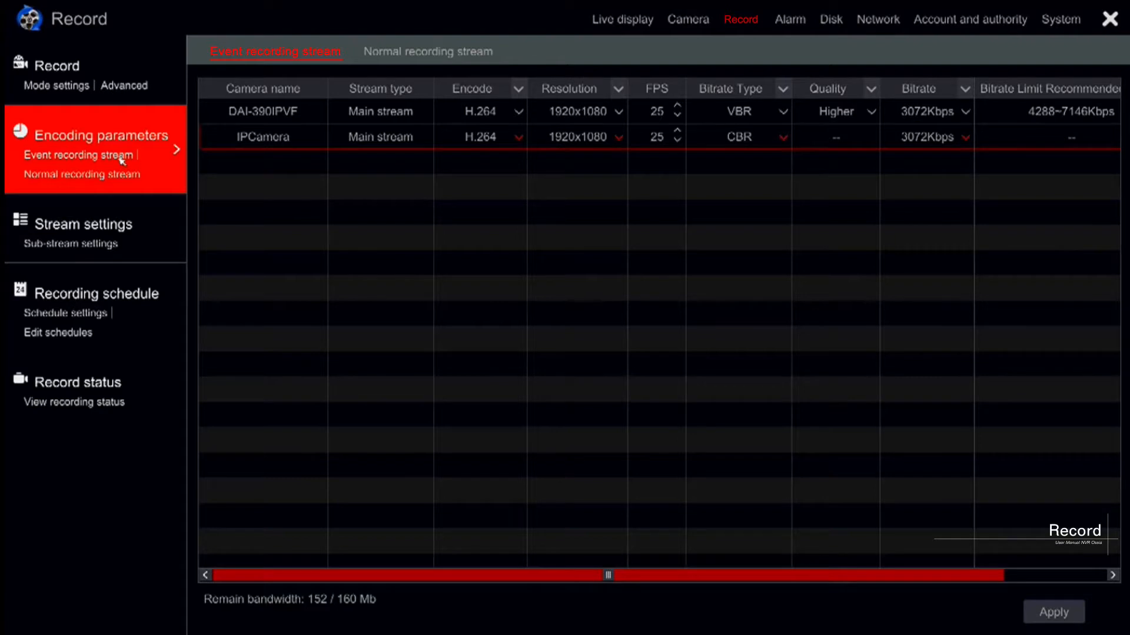
- Examine the encode options of both cameras and the resolution options of DAI-390IPVF in the event recording stream
{"action": "left_click", "coordinate": [350, 112]}
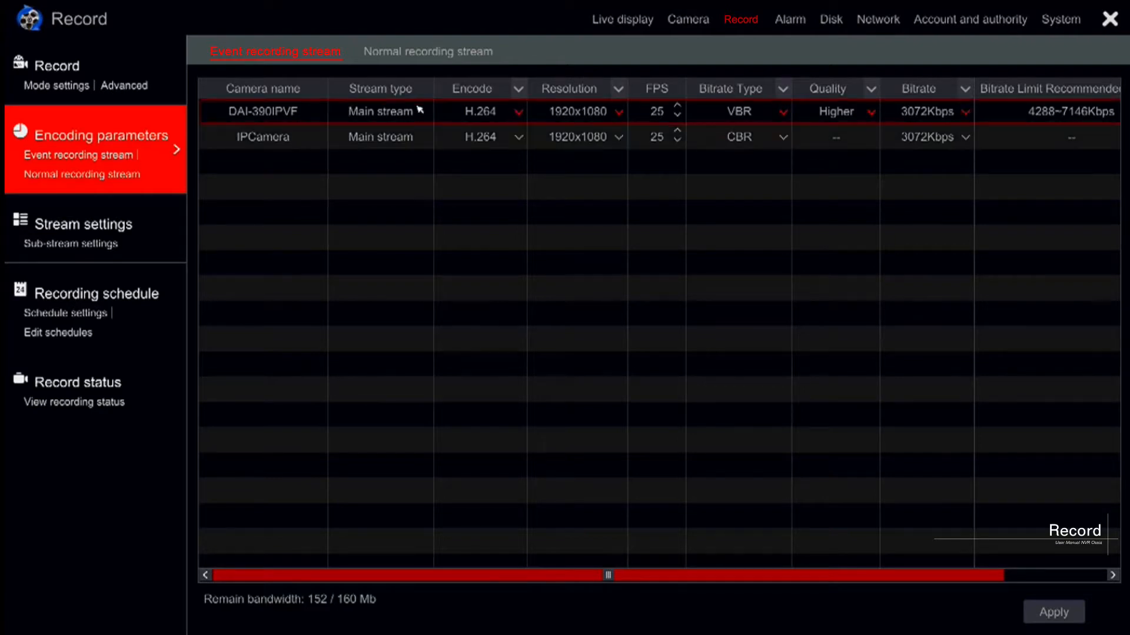
{"action": "left_click", "coordinate": [519, 112]}
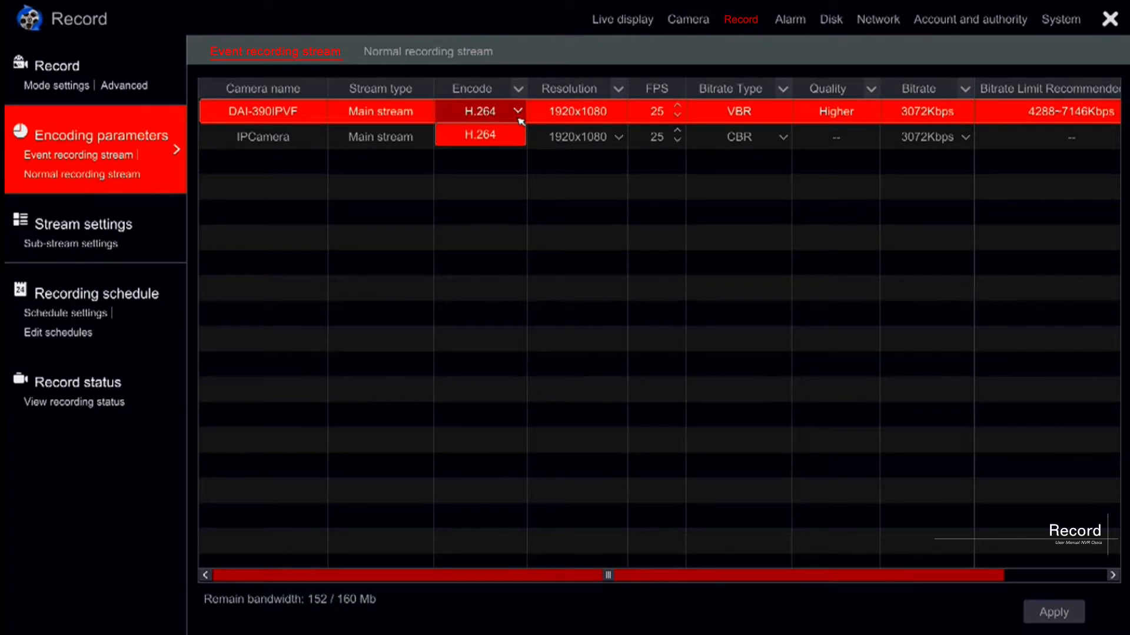
{"action": "left_click", "coordinate": [503, 216]}
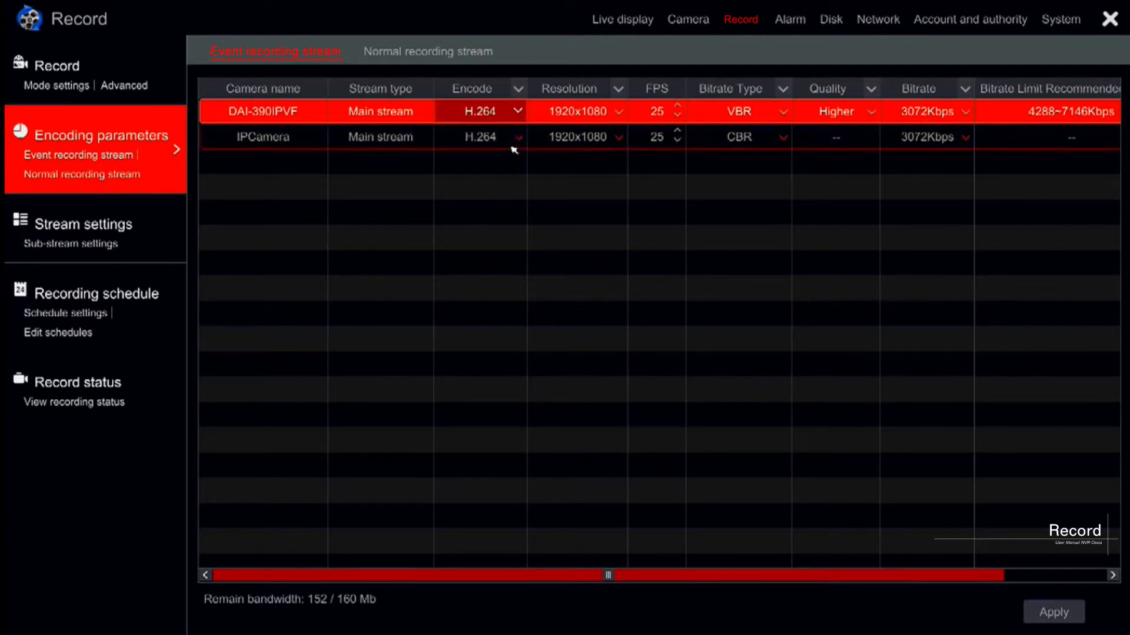
{"action": "left_click", "coordinate": [517, 137]}
{"action": "left_click", "coordinate": [521, 205]}
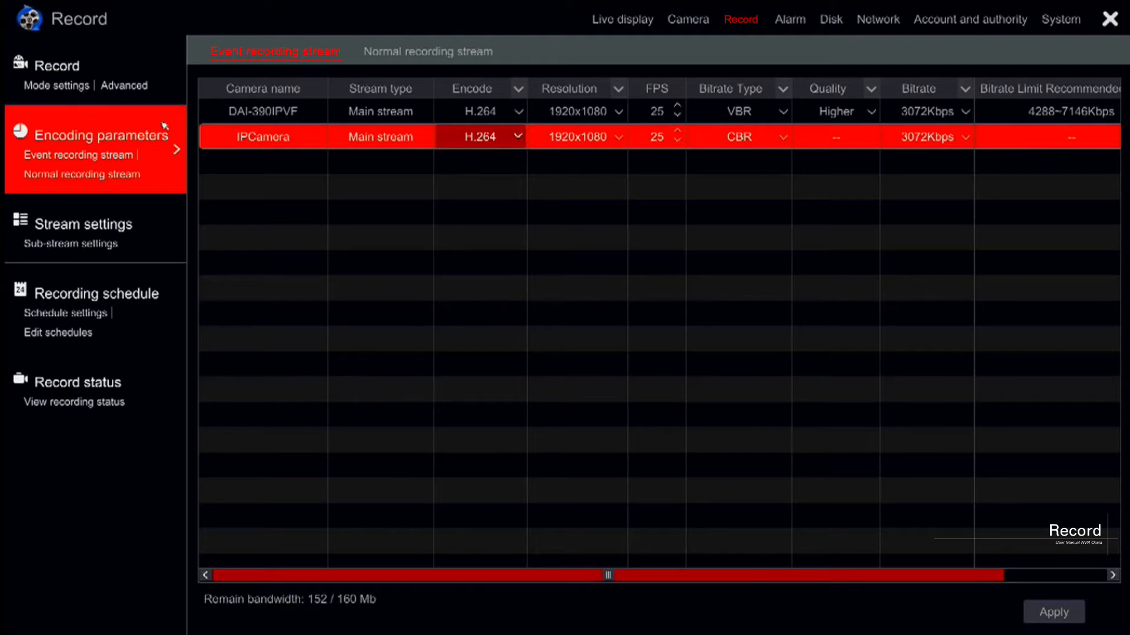
{"action": "left_click", "coordinate": [596, 115]}
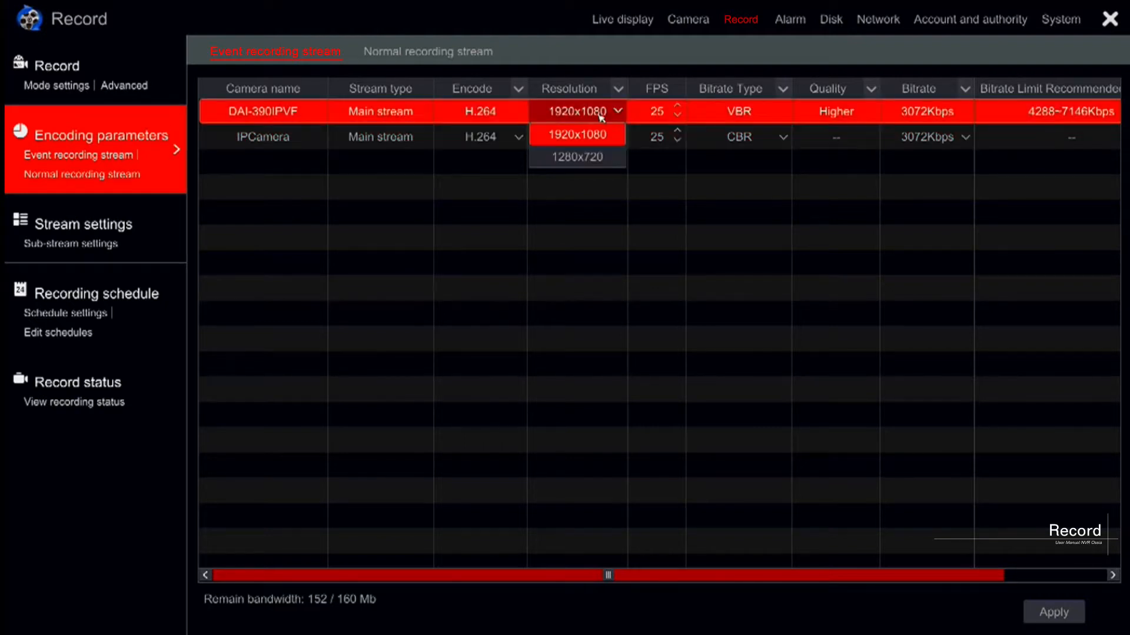
{"action": "left_click", "coordinate": [592, 191]}
- Examine the FPS controls of both cameras and the bitrate type and bitrate options of DAI-390IPVF
{"action": "left_click", "coordinate": [677, 115]}
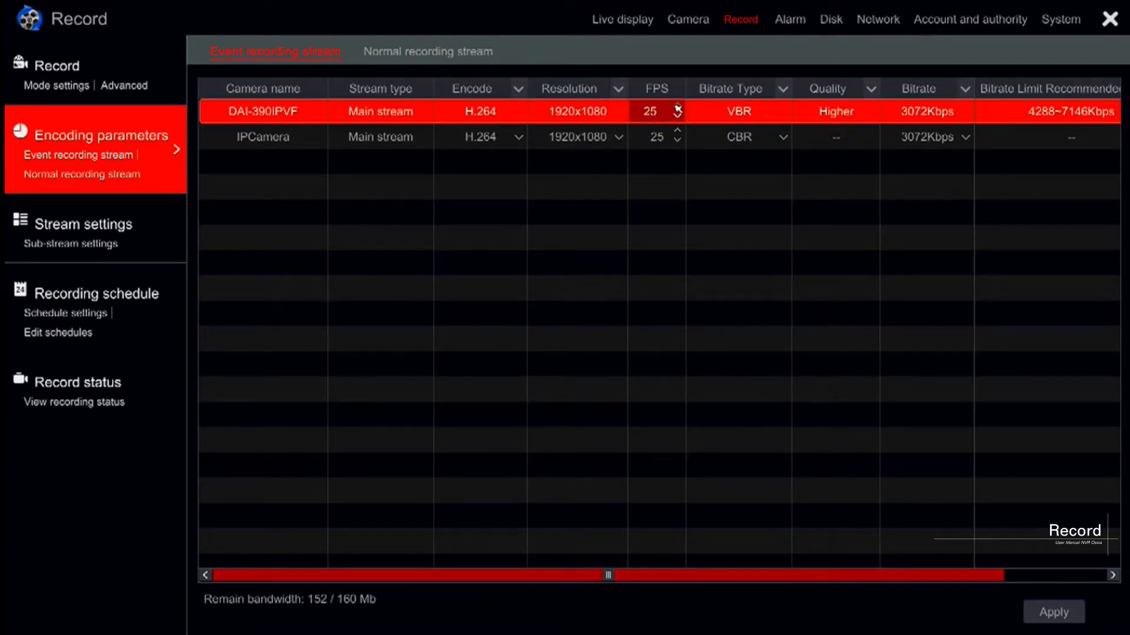
{"action": "left_click", "coordinate": [676, 117]}
{"action": "left_click", "coordinate": [677, 105]}
{"action": "left_click", "coordinate": [676, 147]}
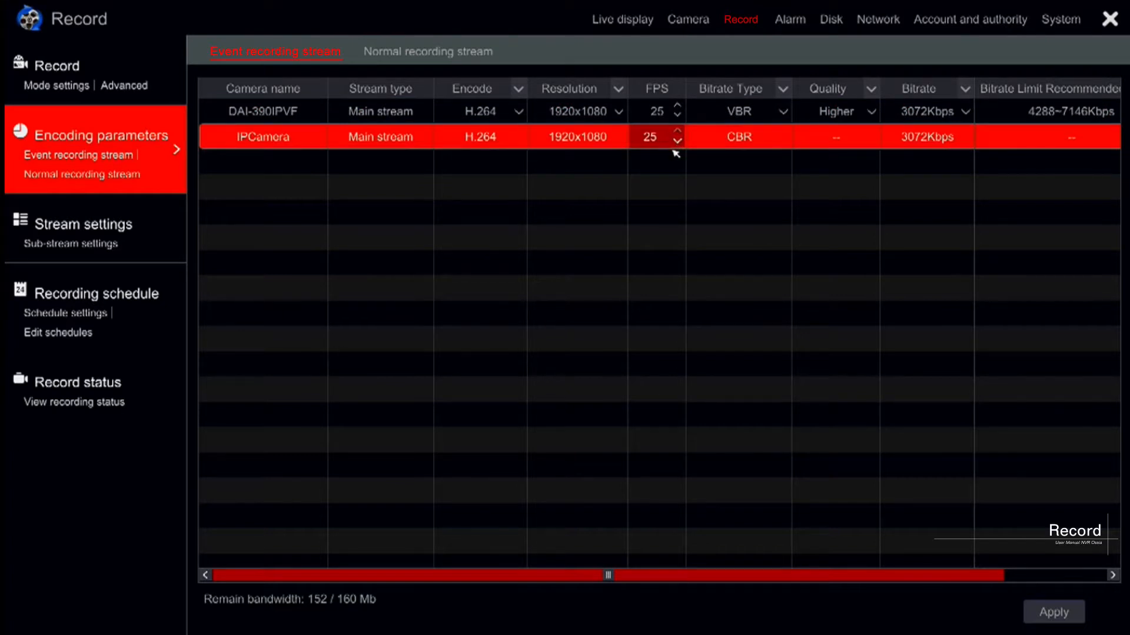
{"action": "left_click", "coordinate": [782, 112]}
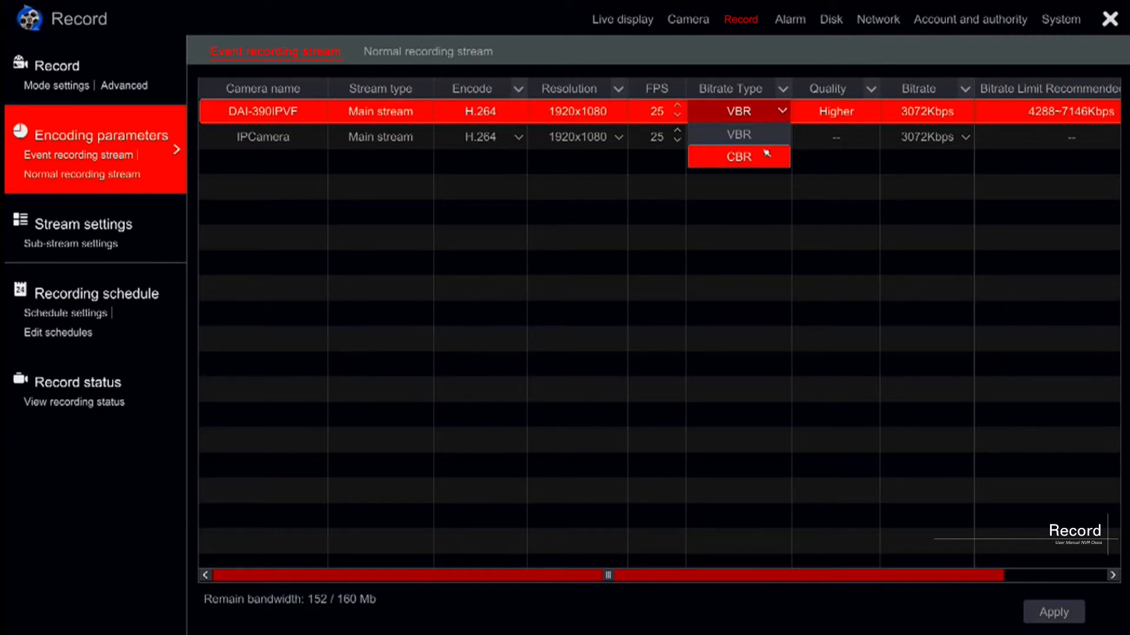
{"action": "left_click", "coordinate": [769, 184]}
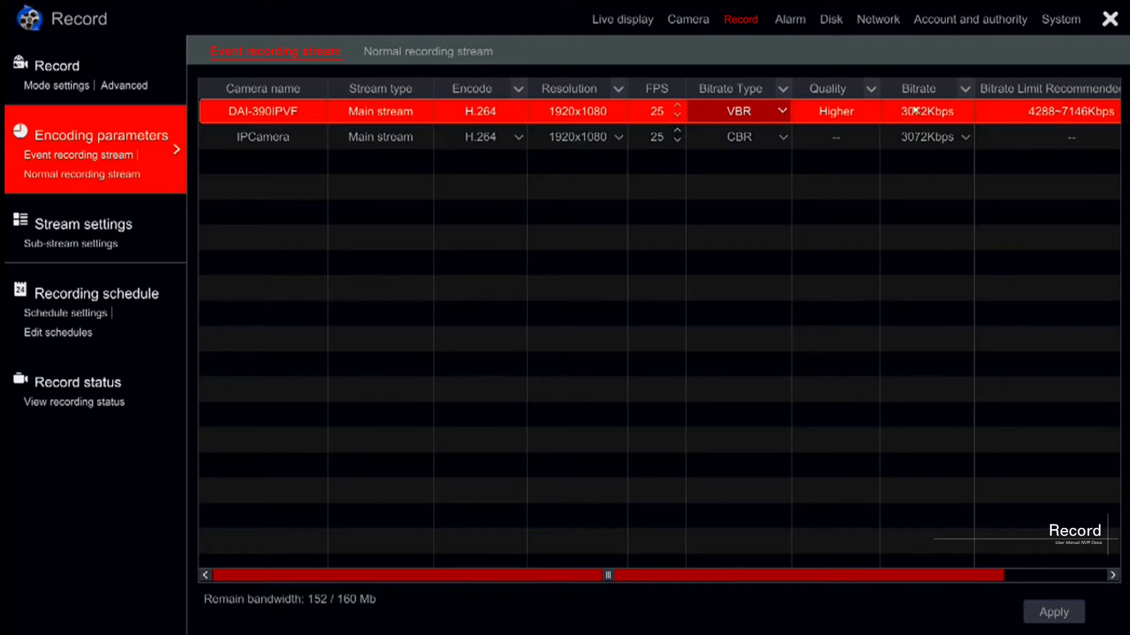
{"action": "left_click", "coordinate": [933, 113]}
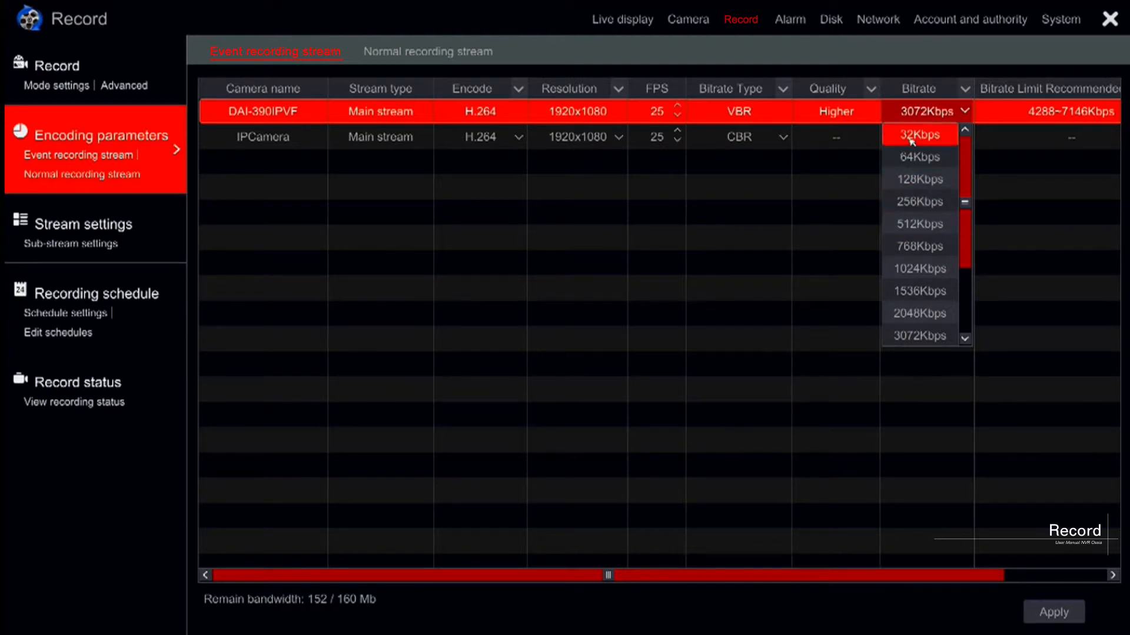
{"action": "left_click", "coordinate": [1009, 133]}
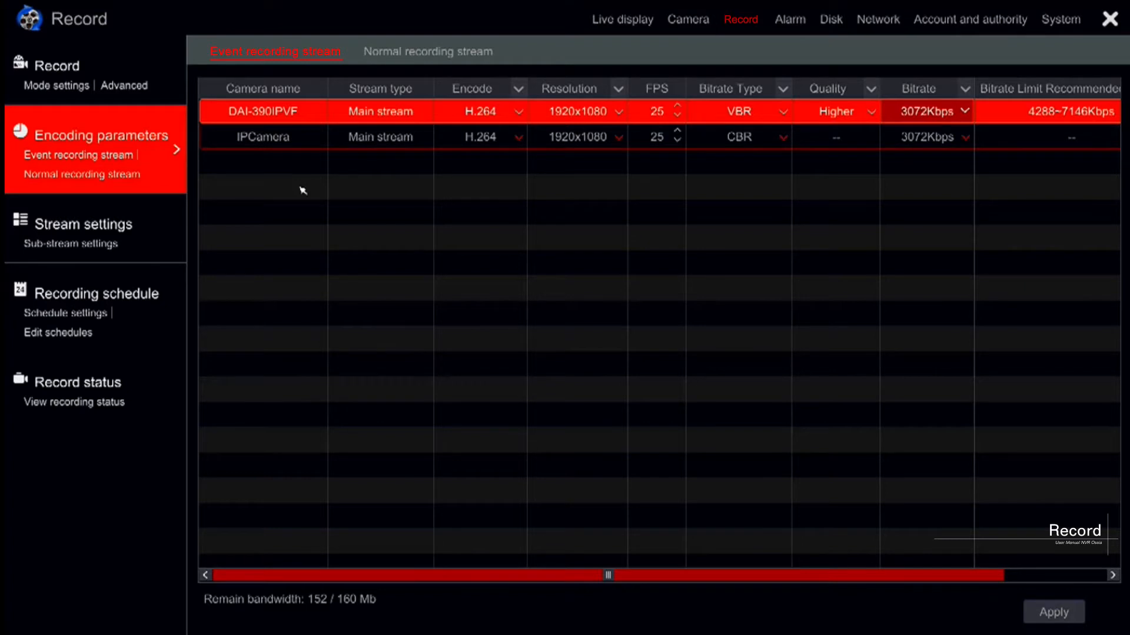
- Revisit the recording mode and event stream encoding pages, and open the sub-stream settings
{"action": "left_click", "coordinate": [59, 67]}
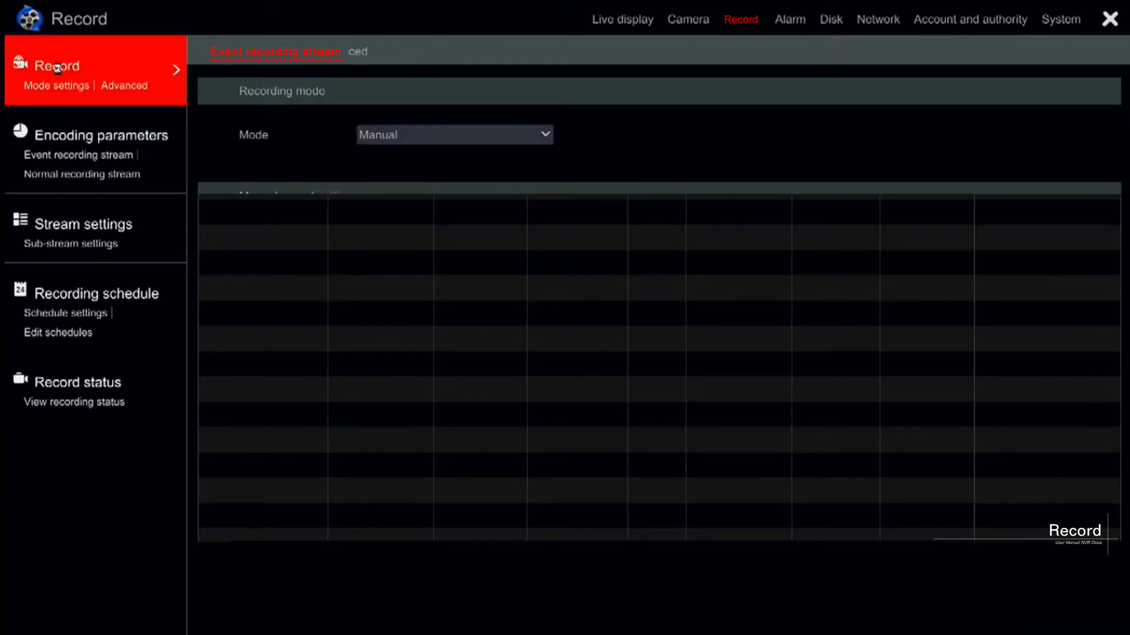
{"action": "left_click", "coordinate": [104, 149]}
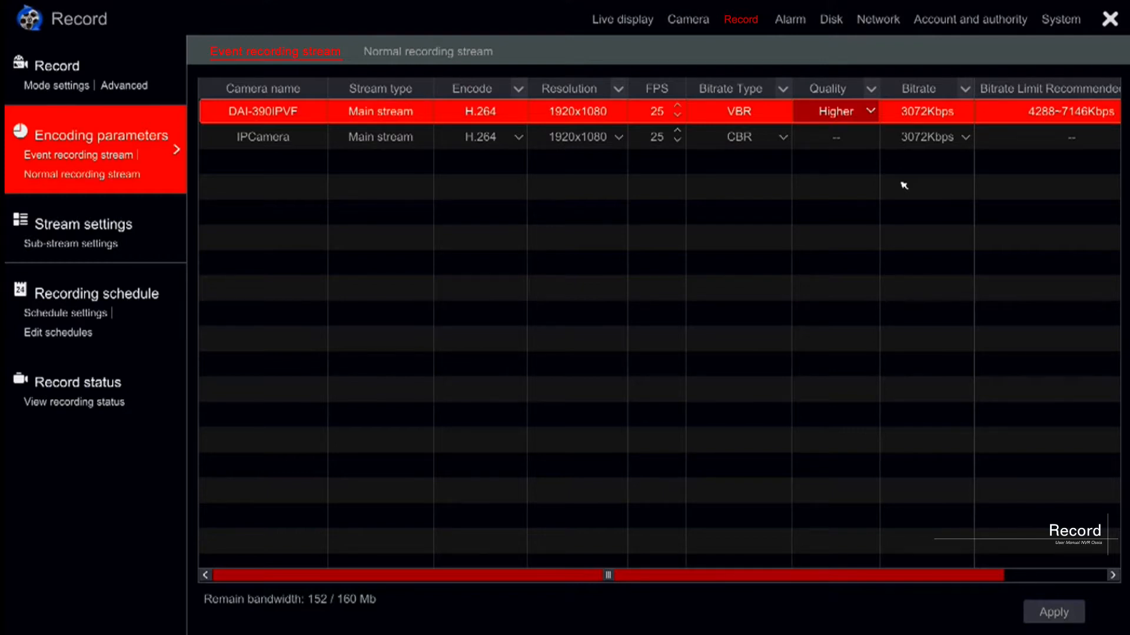
{"action": "left_click", "coordinate": [77, 234]}
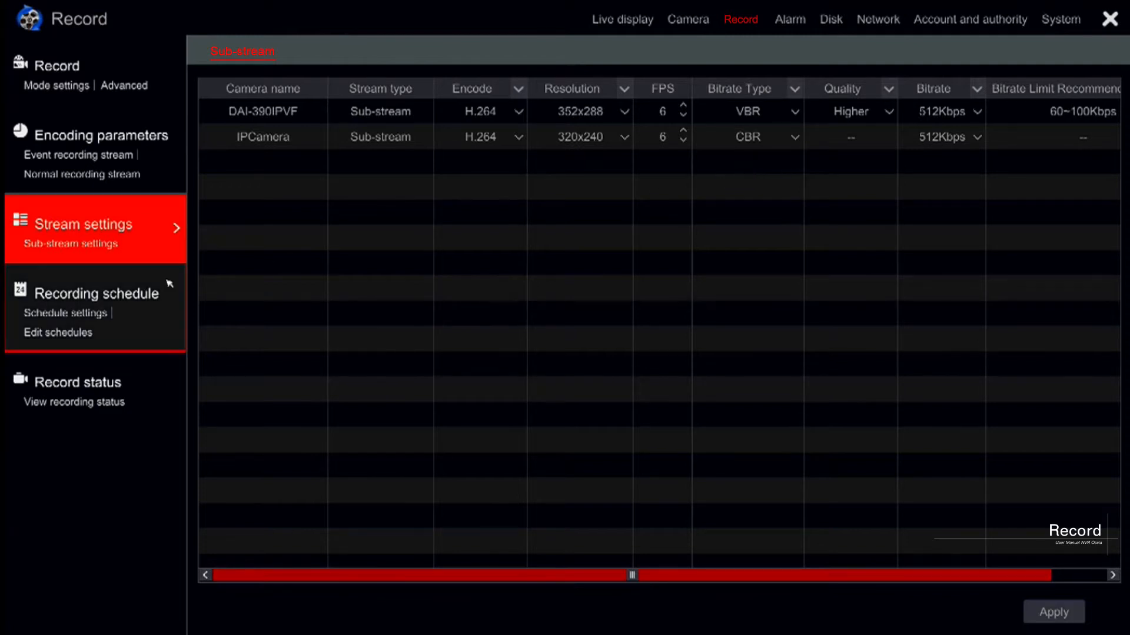
- Set the sensor recording schedule of DAI-390IPVF to 24x7
{"action": "left_click", "coordinate": [102, 297]}
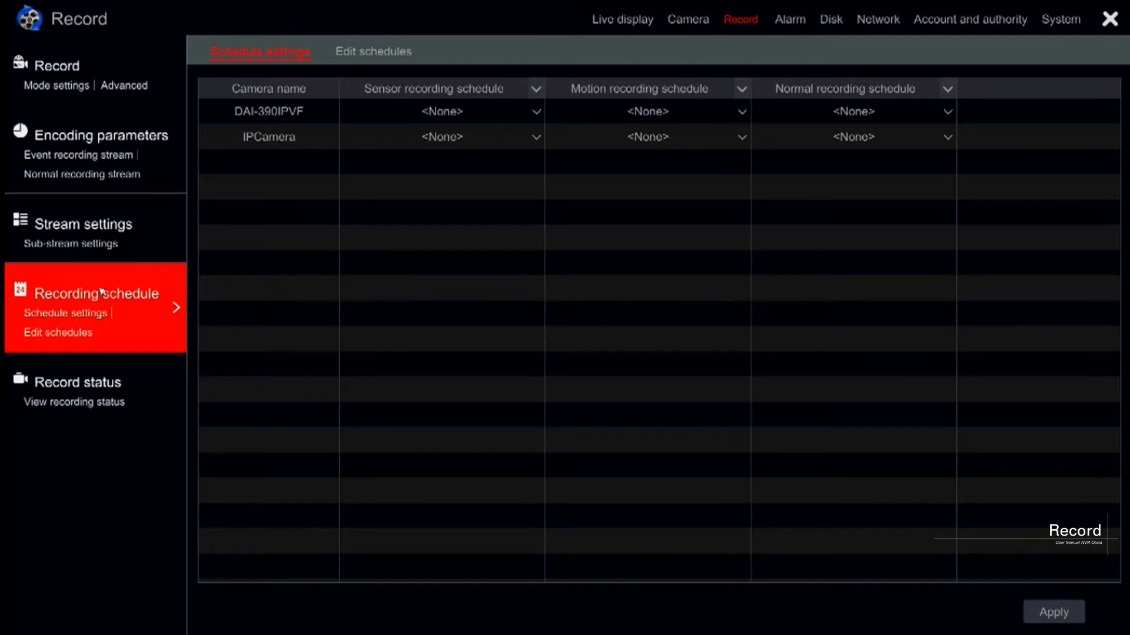
{"action": "left_click", "coordinate": [91, 317]}
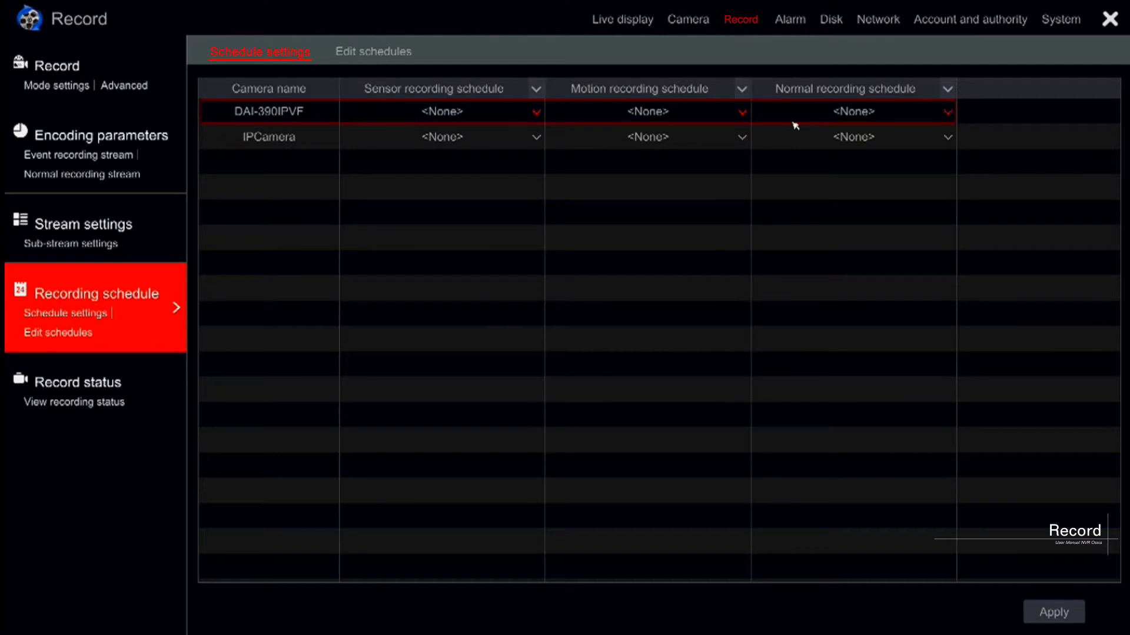
{"action": "left_click", "coordinate": [539, 117]}
{"action": "left_click", "coordinate": [505, 137]}
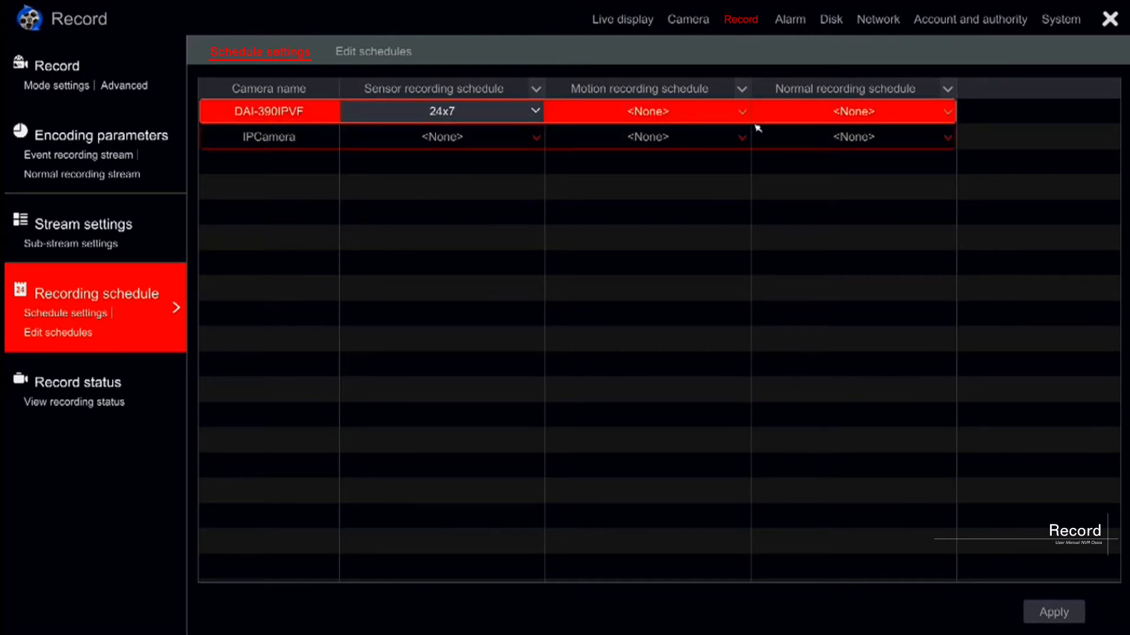
- Set the motion recording schedule of all cameras to 24x2 and save the schedule changes when opening schedule editing
{"action": "left_click", "coordinate": [742, 89]}
{"action": "left_click", "coordinate": [762, 154]}
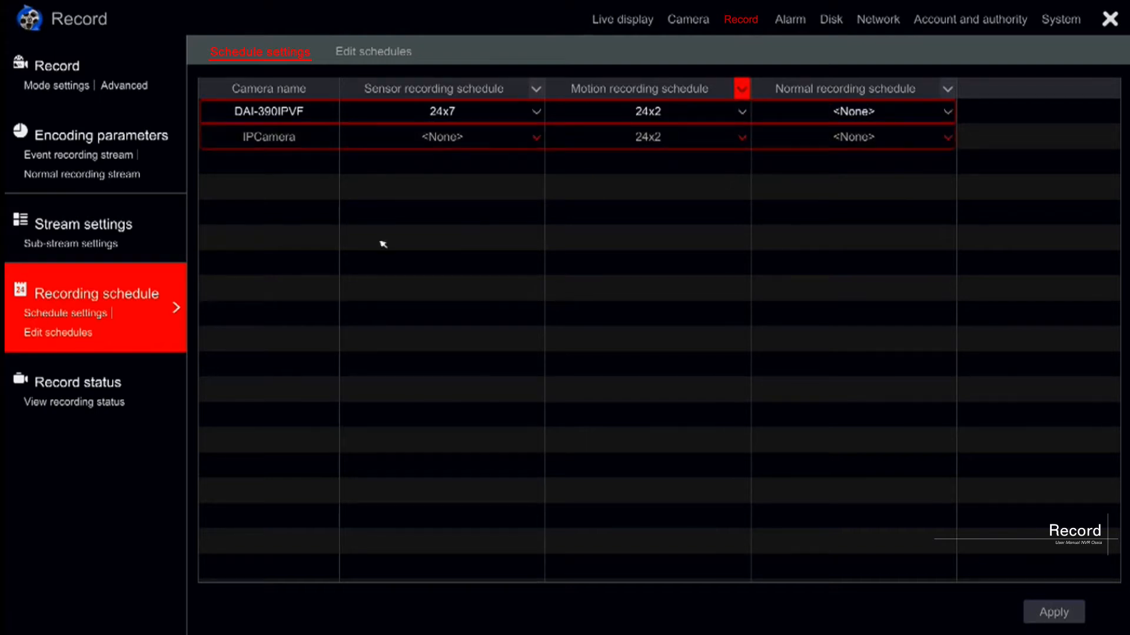
{"action": "left_click", "coordinate": [82, 335]}
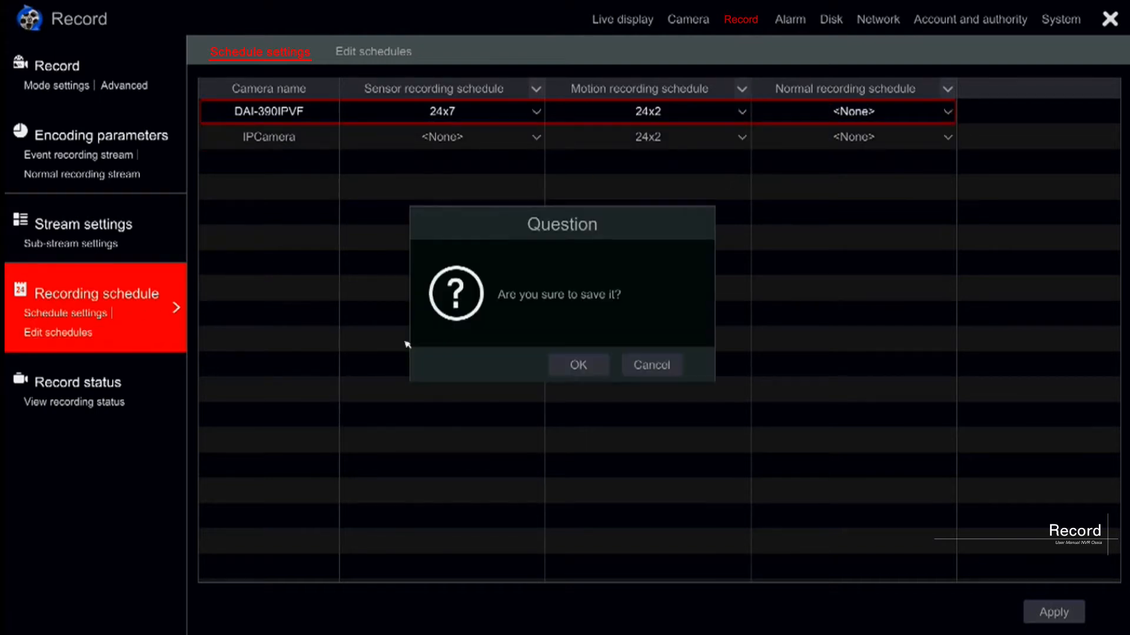
{"action": "left_click", "coordinate": [578, 368]}
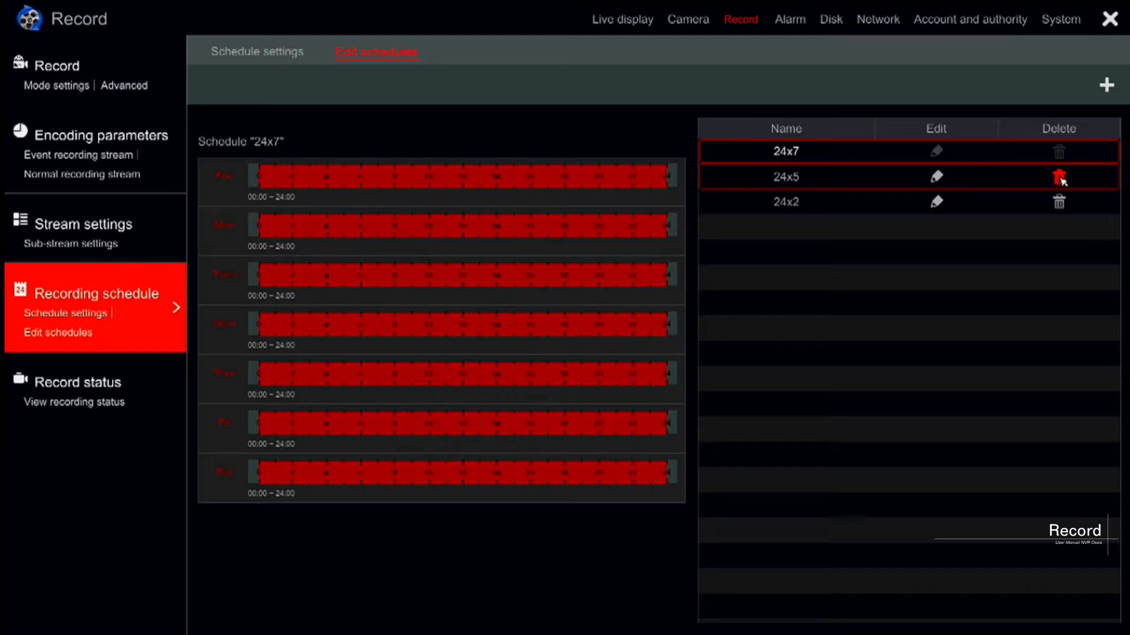
- Review the 24x5 and 24x2 schedules, and start a new schedule named TIME
{"action": "left_click", "coordinate": [805, 177]}
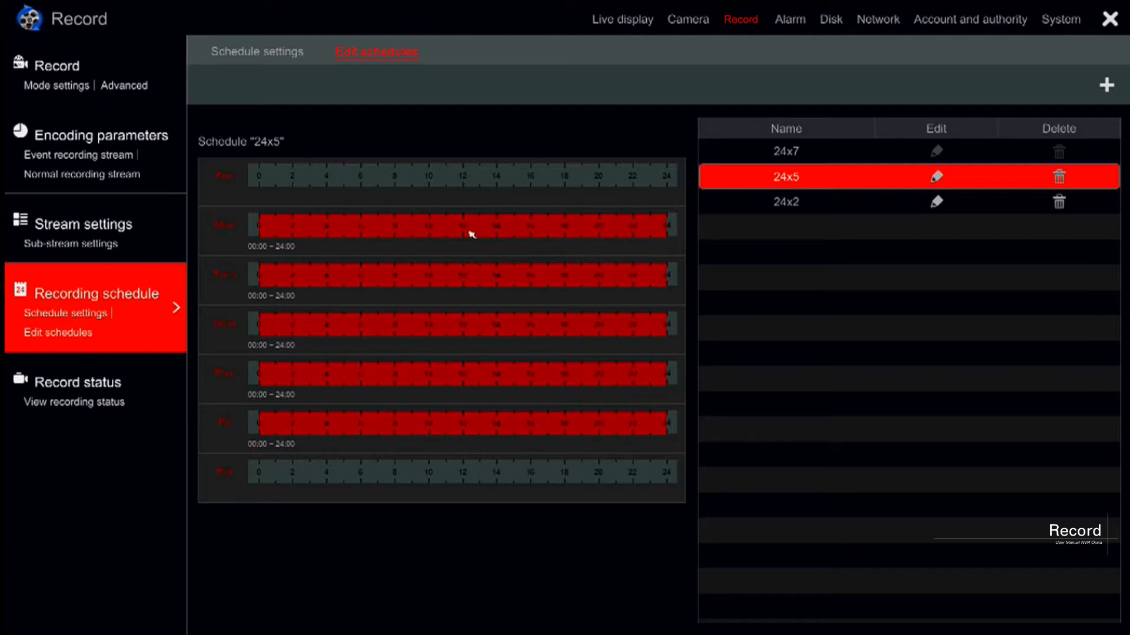
{"action": "left_click", "coordinate": [763, 204]}
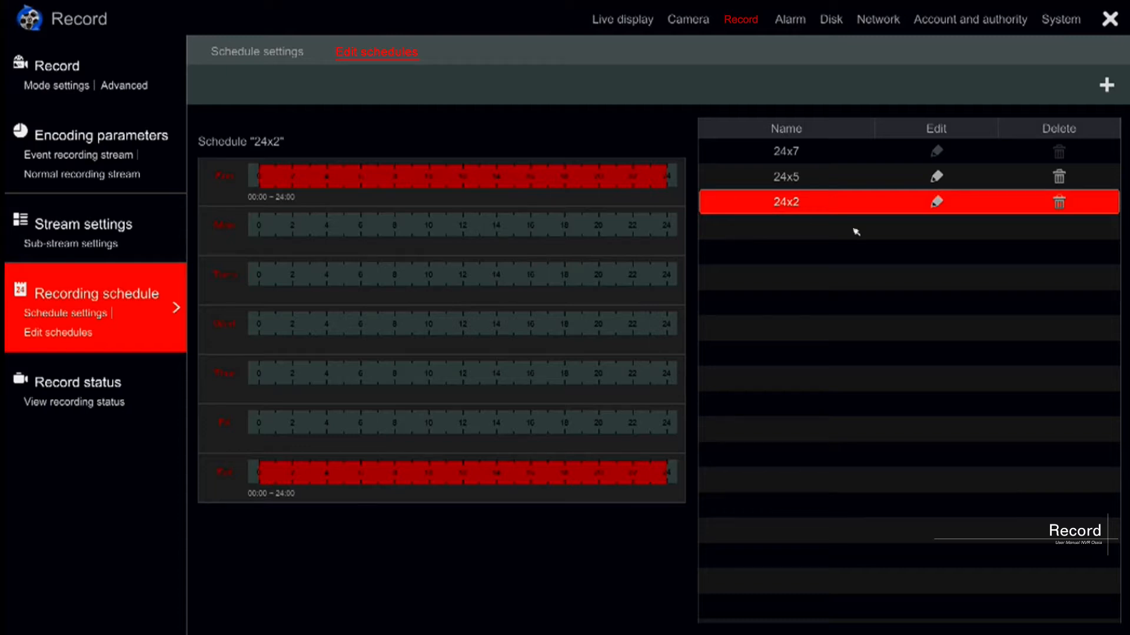
{"action": "left_click", "coordinate": [1106, 86]}
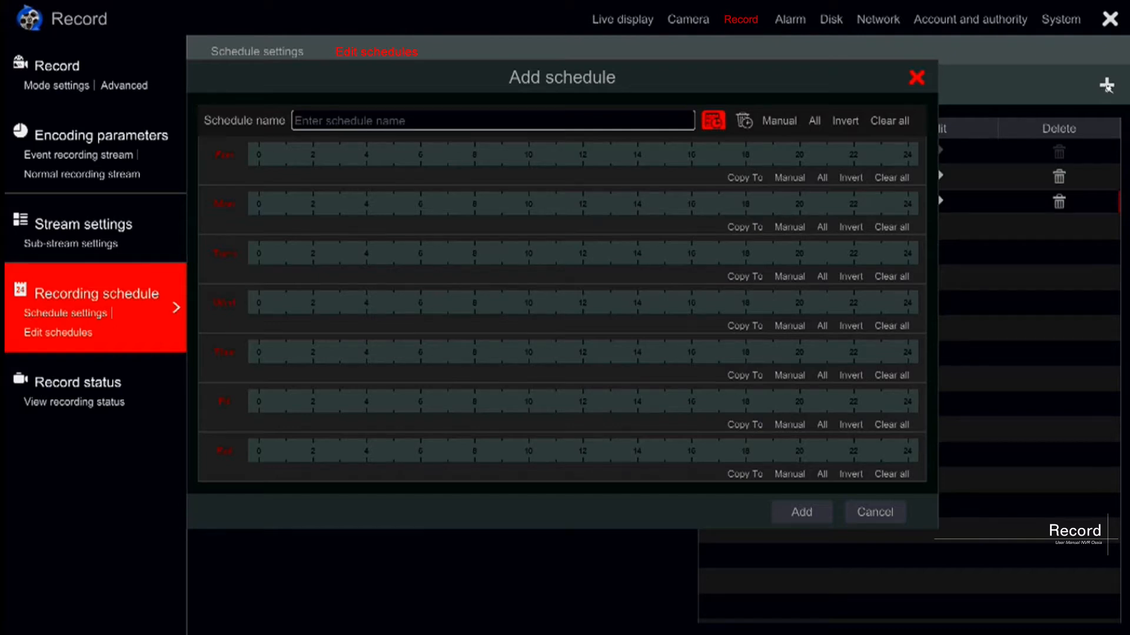
{"action": "left_click", "coordinate": [569, 126]}
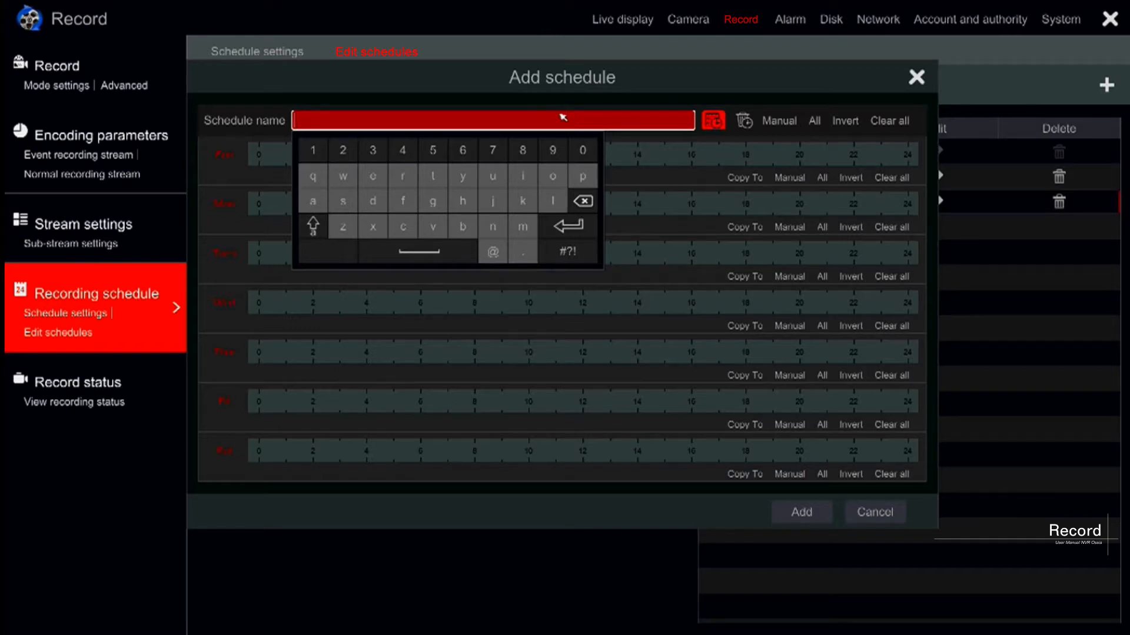
{"action": "type", "text": "TIME"}
{"action": "left_click", "coordinate": [574, 229]}
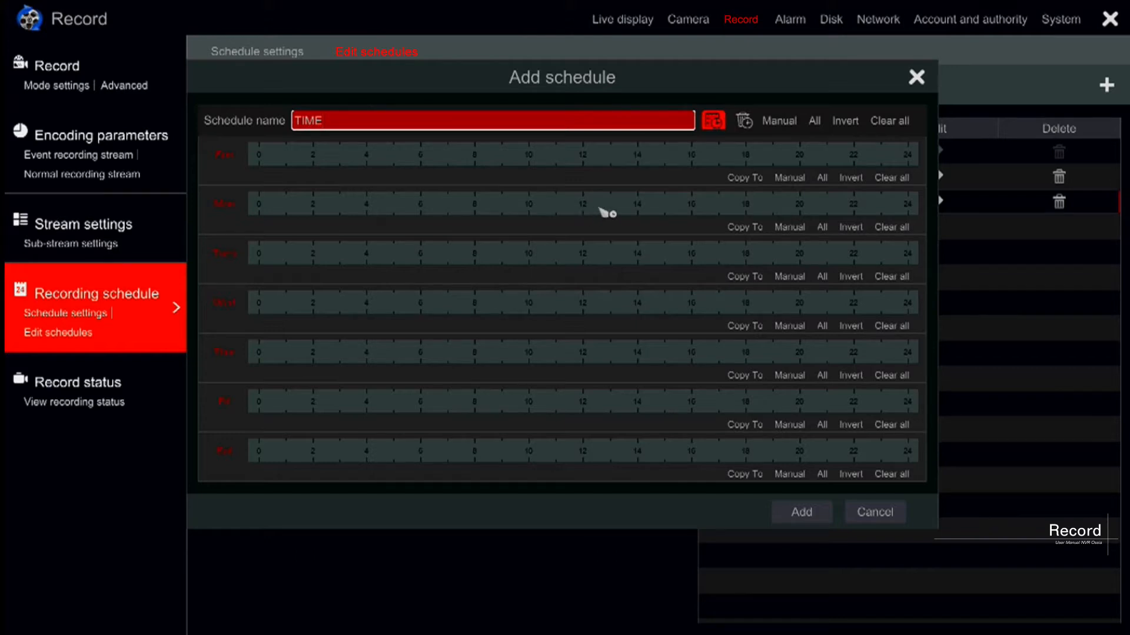
- Switch the schedule timeline to erase mode and back to draw mode
{"action": "left_click", "coordinate": [713, 123]}
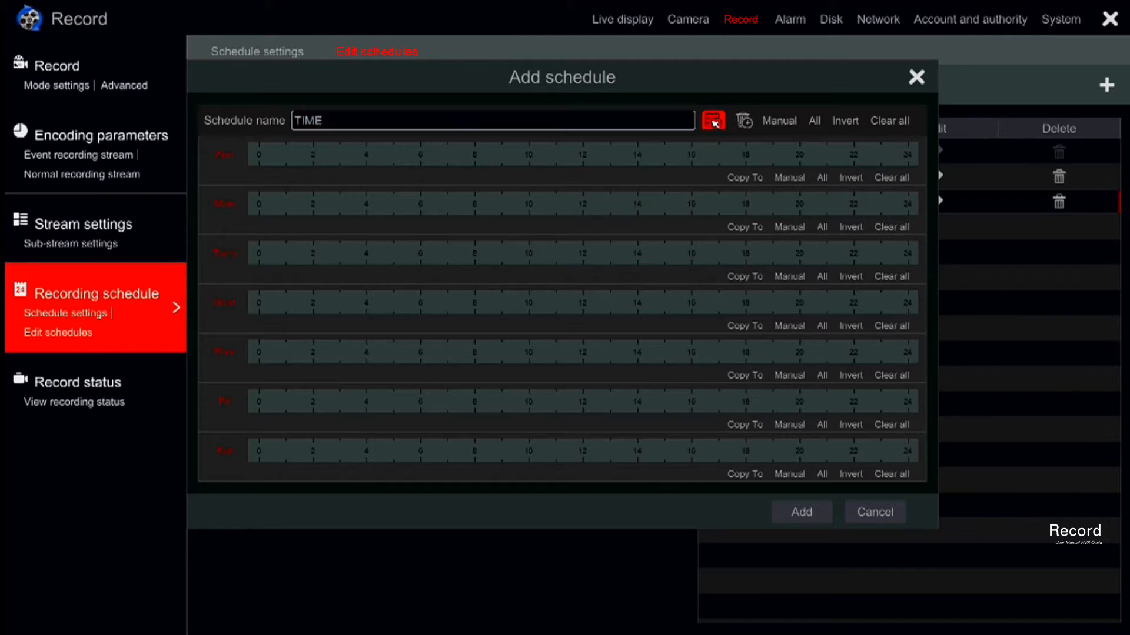
{"action": "left_click", "coordinate": [745, 122]}
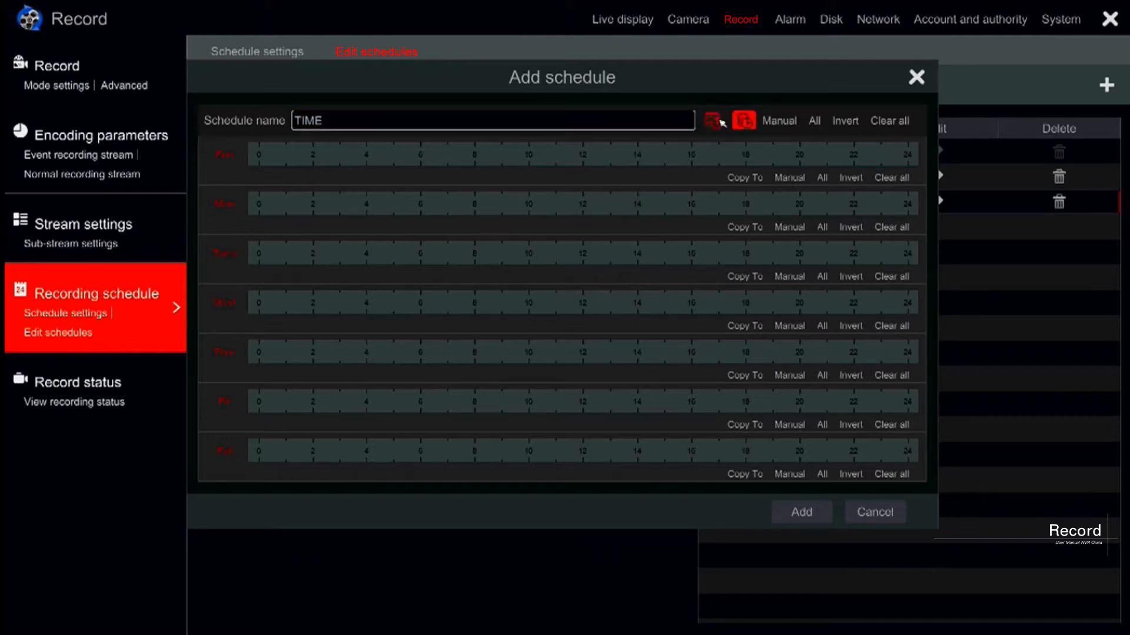
{"action": "left_click", "coordinate": [716, 122]}
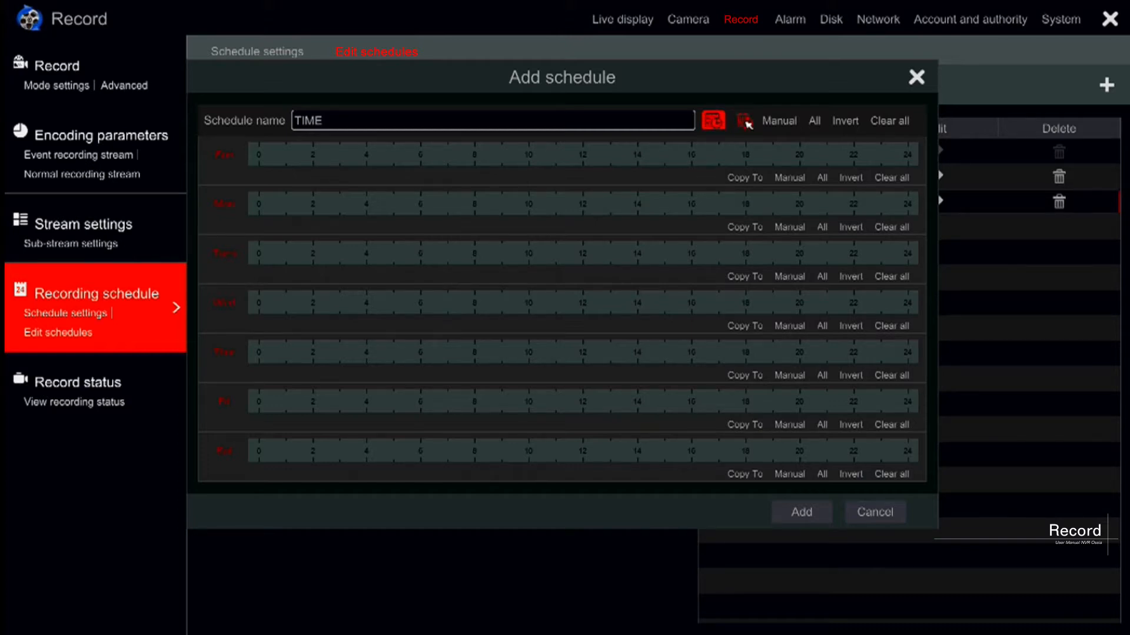
- Manually add a recording period from 06:00 to 09:00 on all seven days of the schedule
{"action": "left_click", "coordinate": [785, 123]}
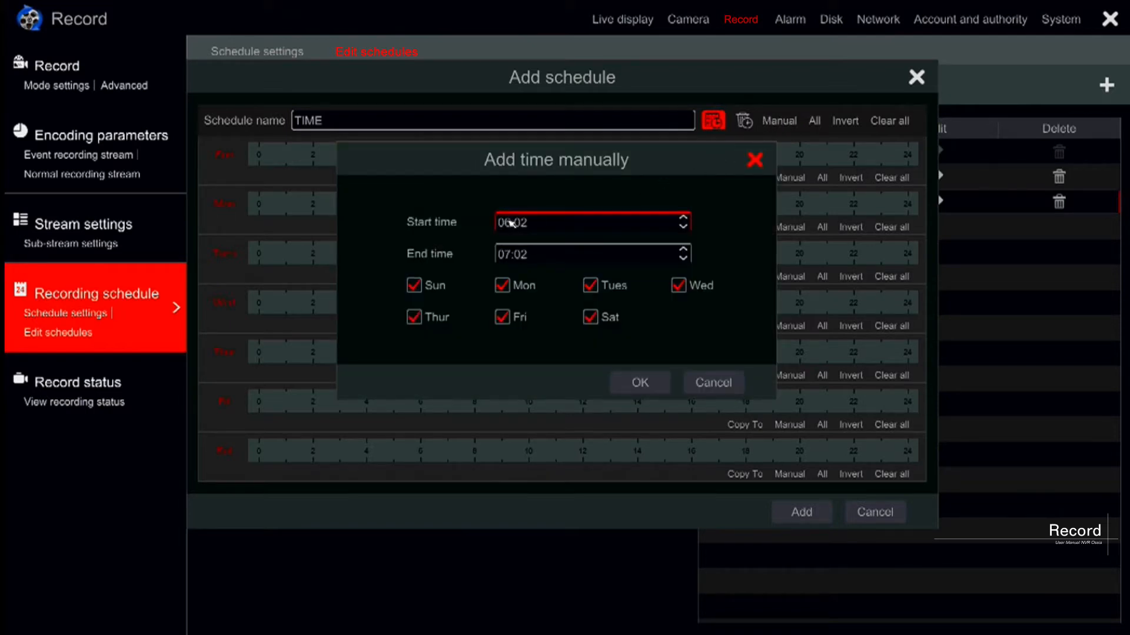
{"action": "left_click", "coordinate": [527, 226]}
{"action": "left_click", "coordinate": [684, 228]}
{"action": "left_click", "coordinate": [685, 228]}
{"action": "left_click", "coordinate": [506, 259]}
{"action": "left_click", "coordinate": [683, 249]}
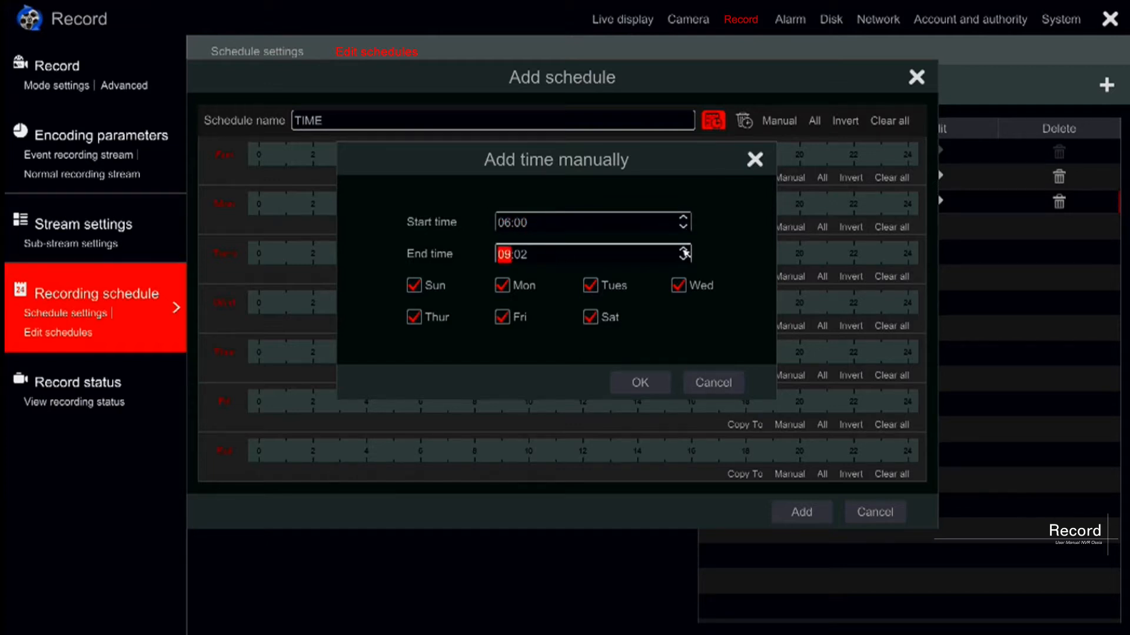
{"action": "left_click", "coordinate": [526, 255]}
{"action": "left_click", "coordinate": [684, 260]}
{"action": "left_click", "coordinate": [684, 260]}
{"action": "left_click", "coordinate": [656, 383]}
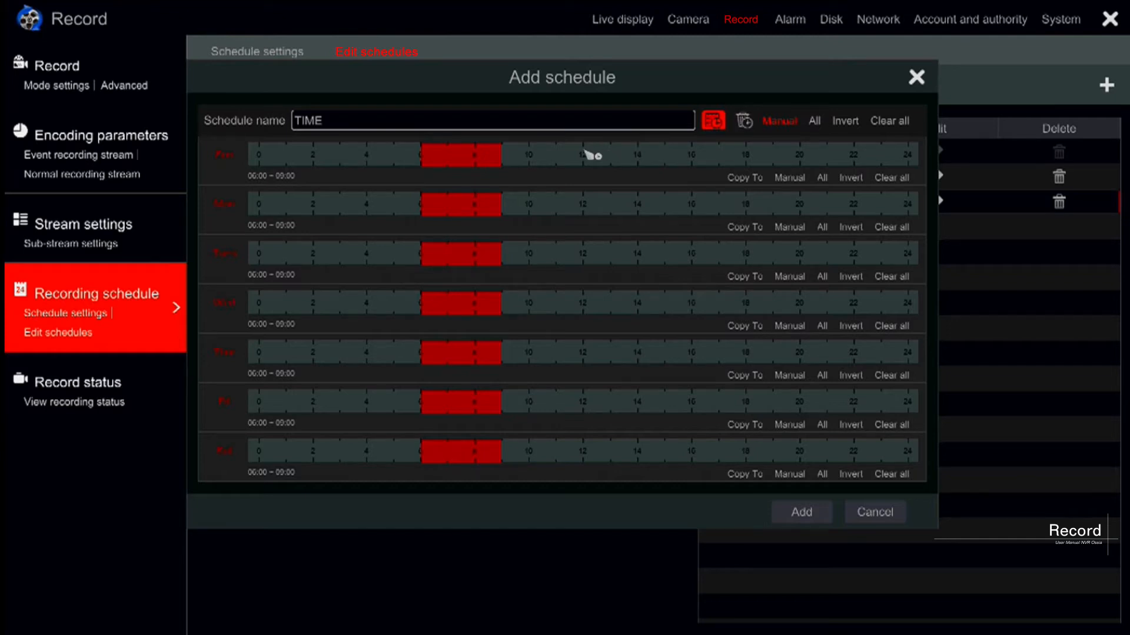
- Draw a Sunday period of about 12:01 to 18:01, erase about 14:31 to 15:24 from it, and copy Sunday to all other days
{"action": "left_click_drag", "start_coordinate": [584, 151], "coordinate": [750, 171]}
{"action": "left_click", "coordinate": [743, 120]}
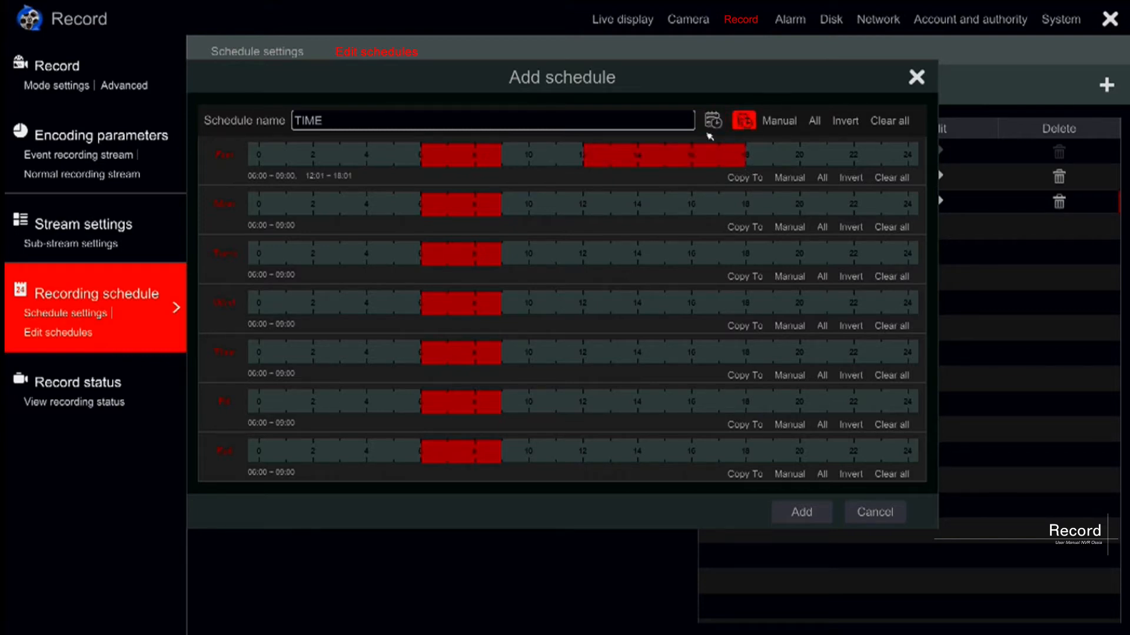
{"action": "left_click_drag", "start_coordinate": [653, 147], "coordinate": [675, 160]}
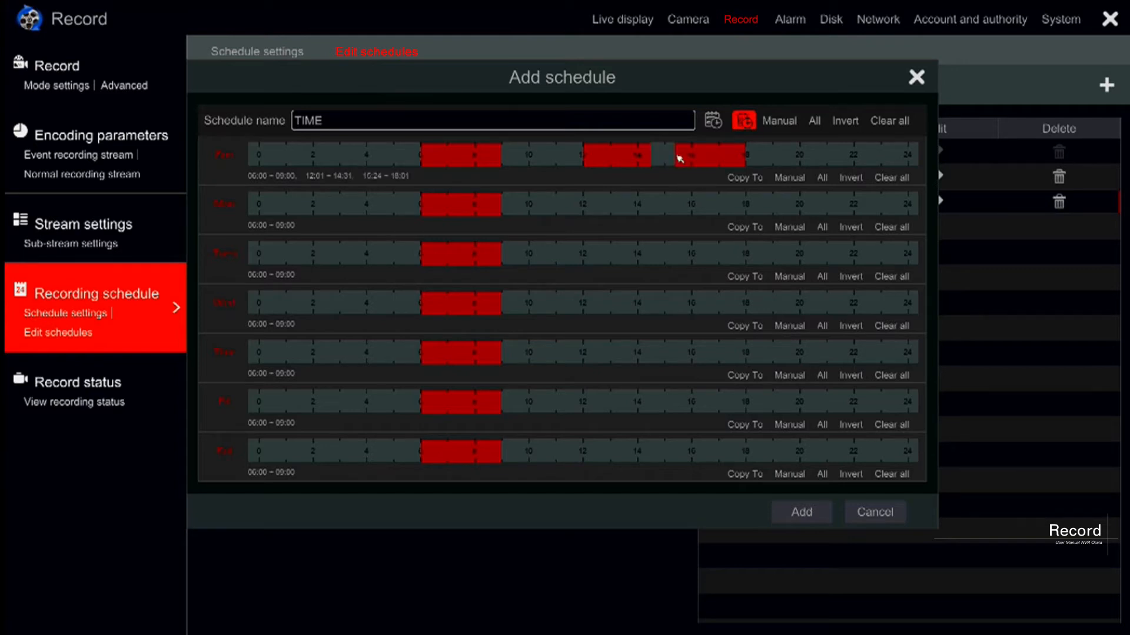
{"action": "left_click", "coordinate": [735, 178]}
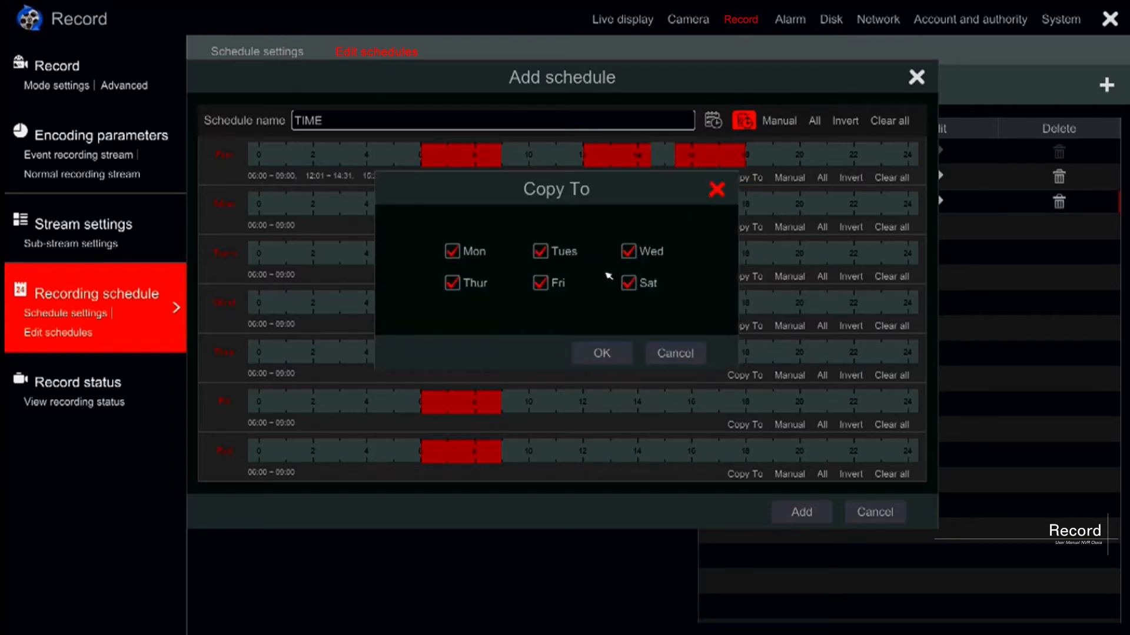
{"action": "left_click", "coordinate": [591, 356]}
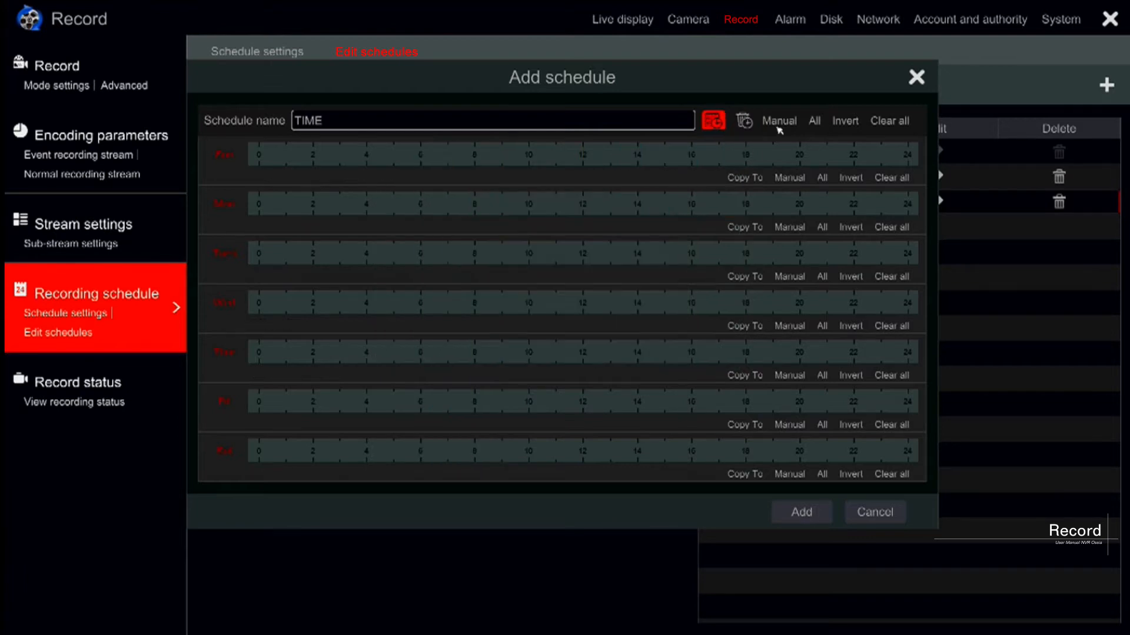
- Fill all of Tuesday, invert Wednesday's periods and clear Thursday in the TIME schedule, and add the schedule
{"action": "left_click", "coordinate": [780, 121]}
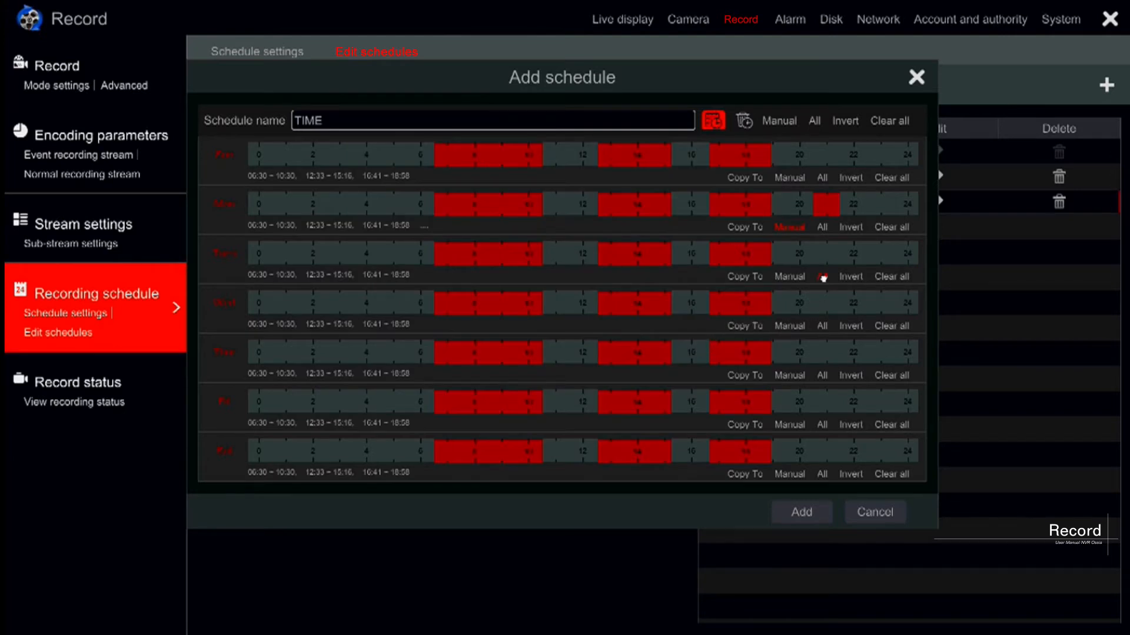
{"action": "left_click", "coordinate": [822, 276]}
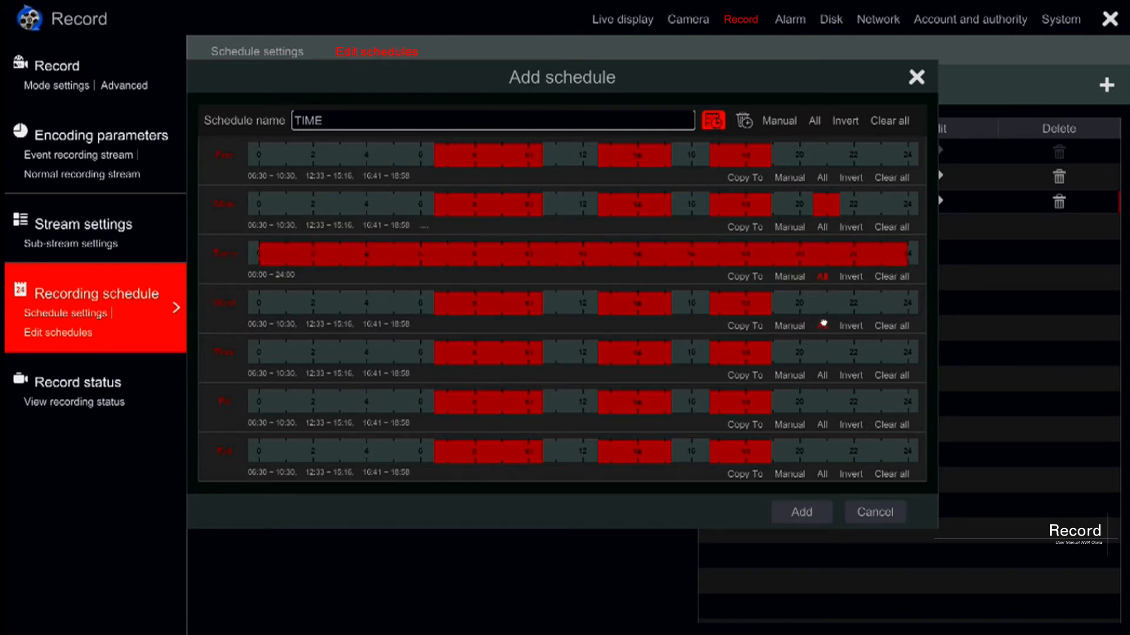
{"action": "left_click", "coordinate": [852, 326]}
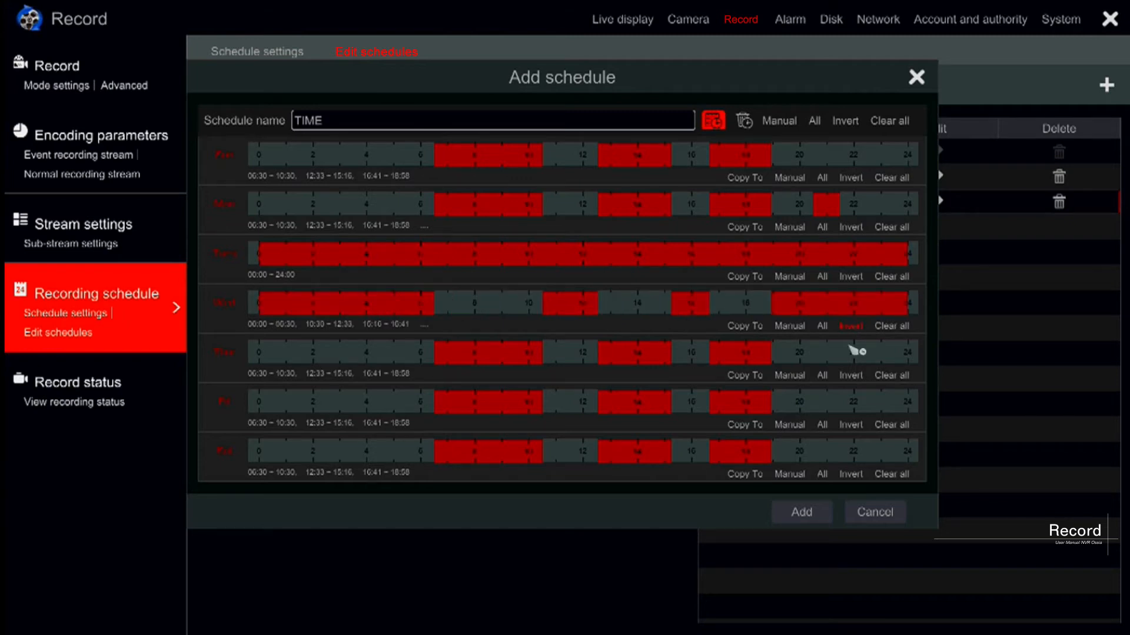
{"action": "left_click", "coordinate": [887, 377]}
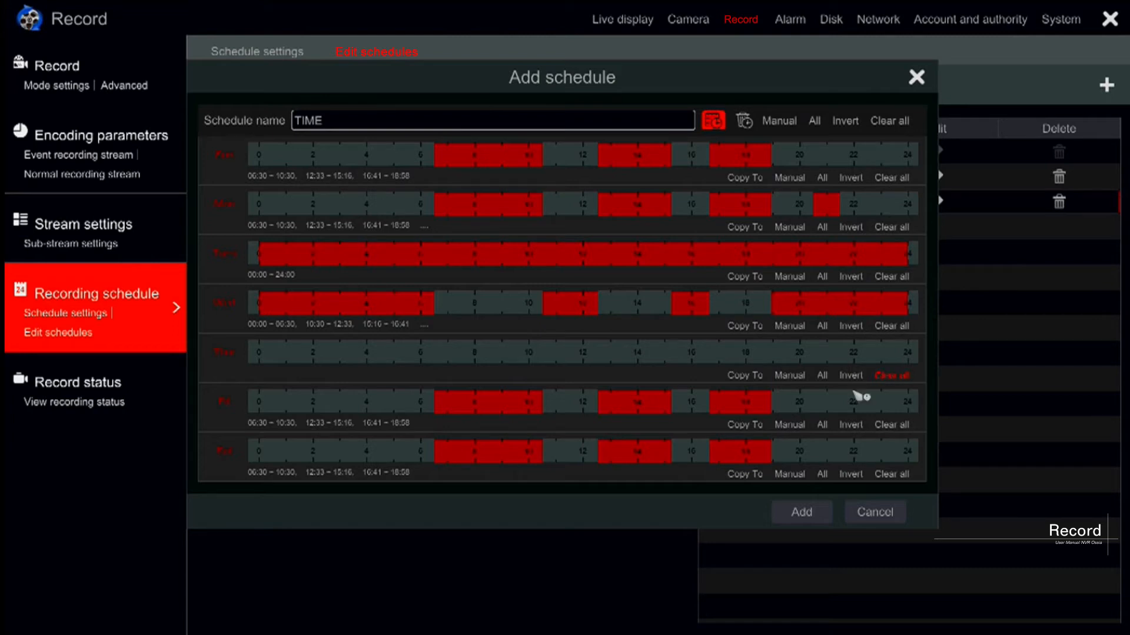
{"action": "left_click", "coordinate": [801, 512]}
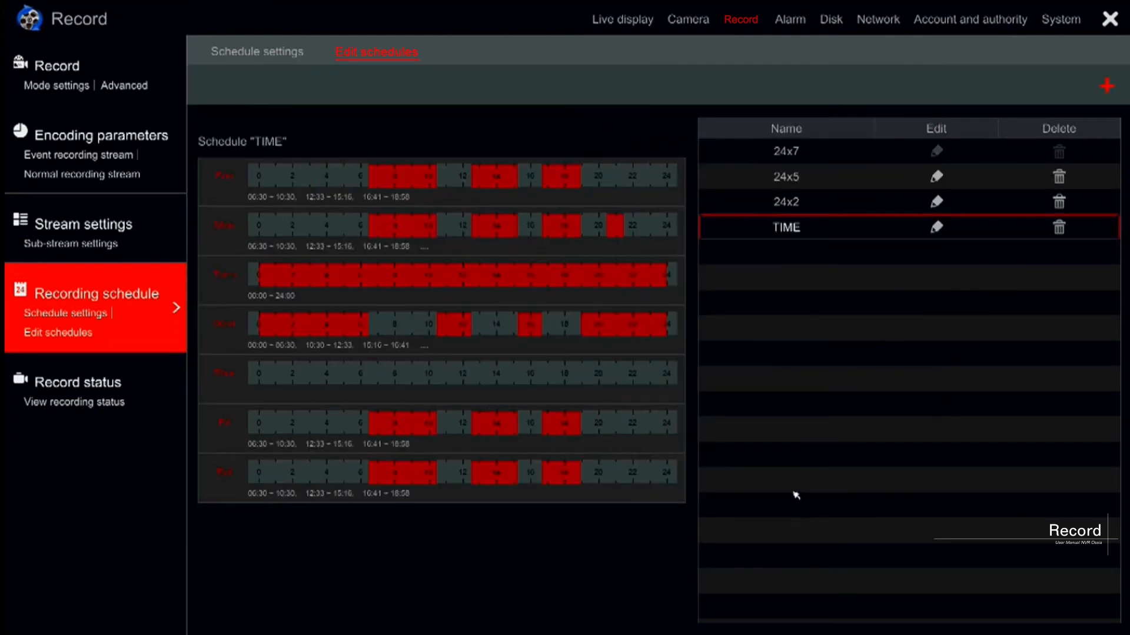
- Set the sensor recording schedule of IPCamera to TIME and apply the schedule settings
{"action": "left_click", "coordinate": [106, 316]}
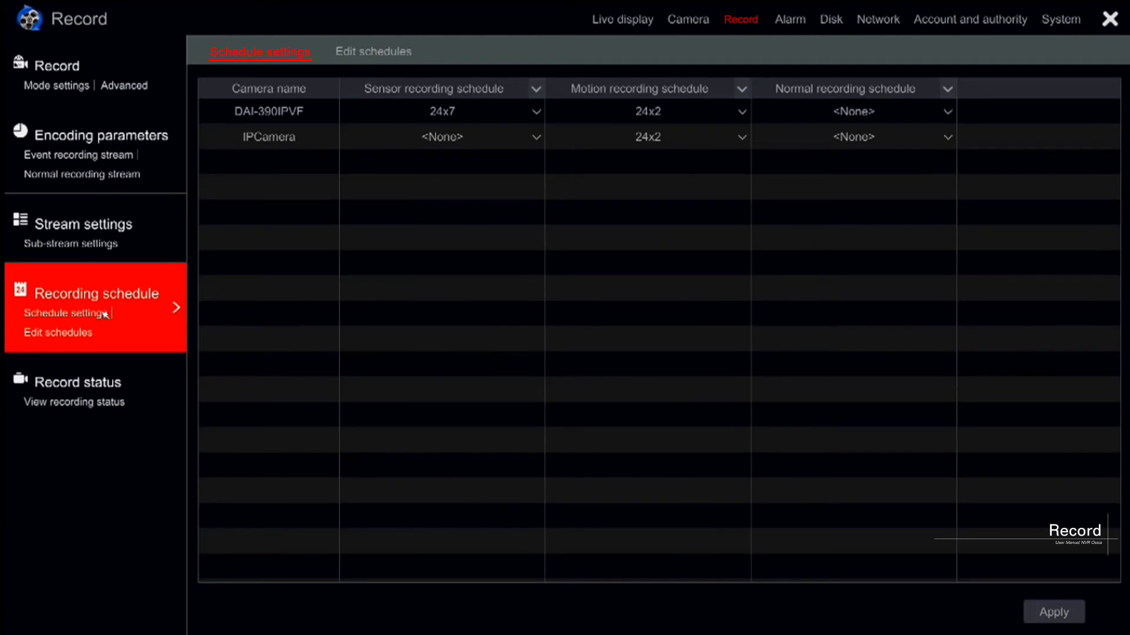
{"action": "left_click", "coordinate": [531, 139]}
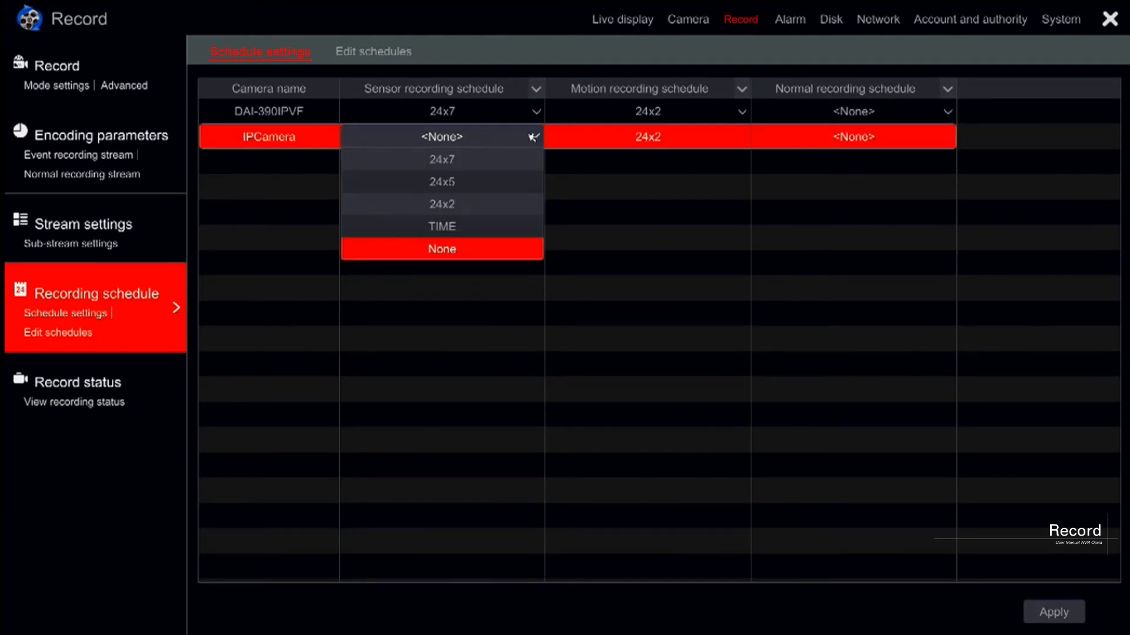
{"action": "left_click", "coordinate": [475, 226]}
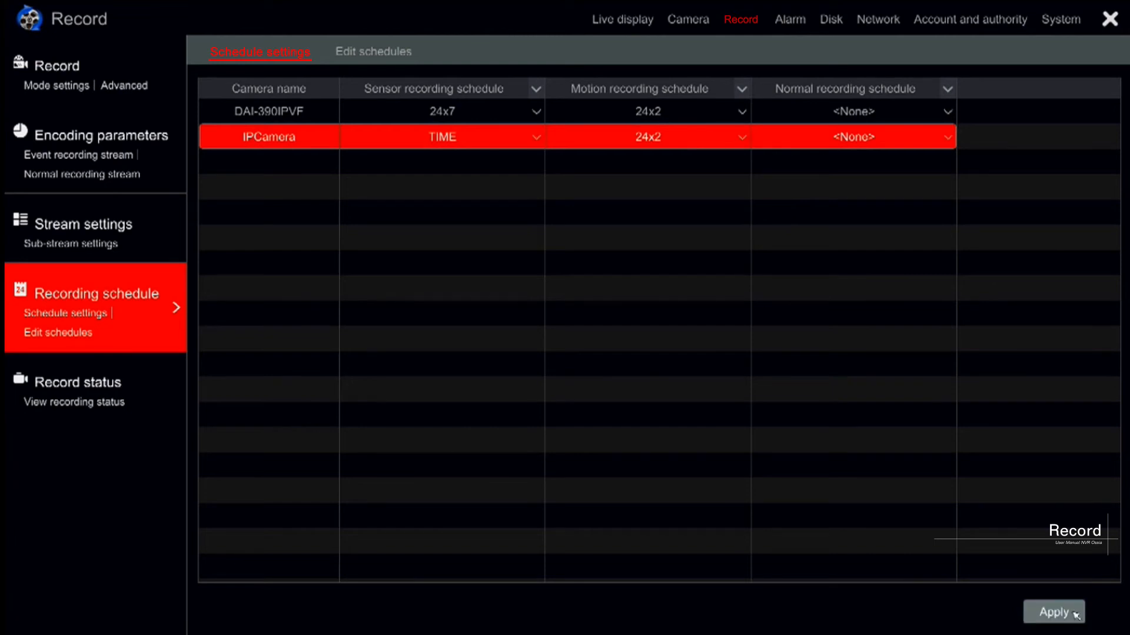
{"action": "left_click", "coordinate": [1053, 614]}
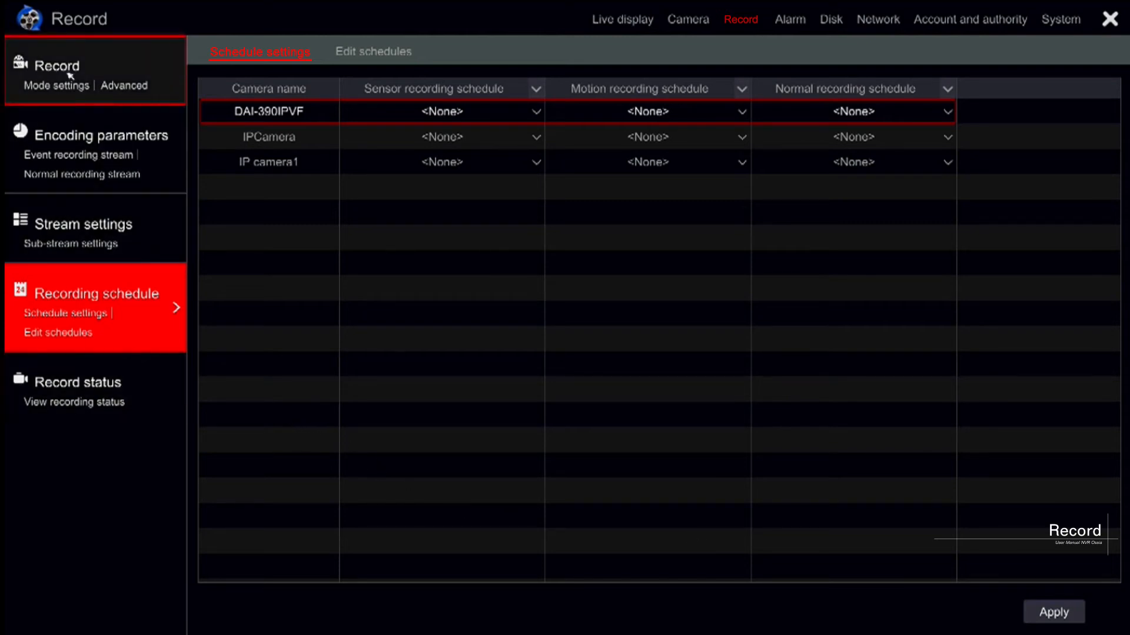
- Review and apply the advanced recording parameters, including the pre-record time of DAI-390IPVF, and view the cameras' recording status
{"action": "left_click", "coordinate": [106, 86]}
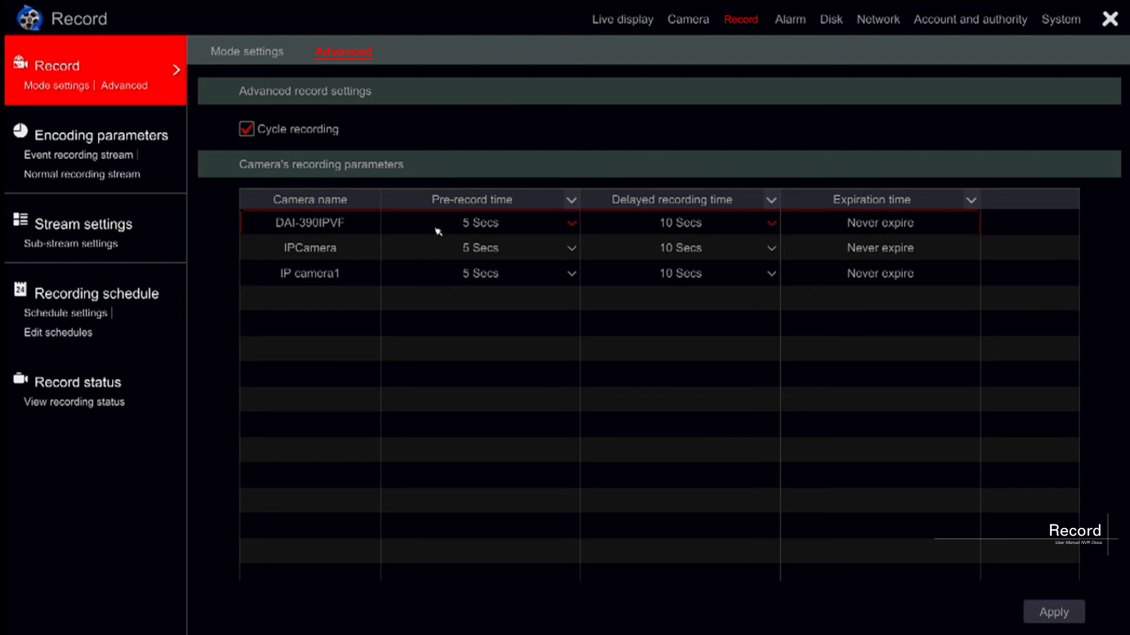
{"action": "left_click", "coordinate": [476, 224]}
{"action": "left_click", "coordinate": [530, 351]}
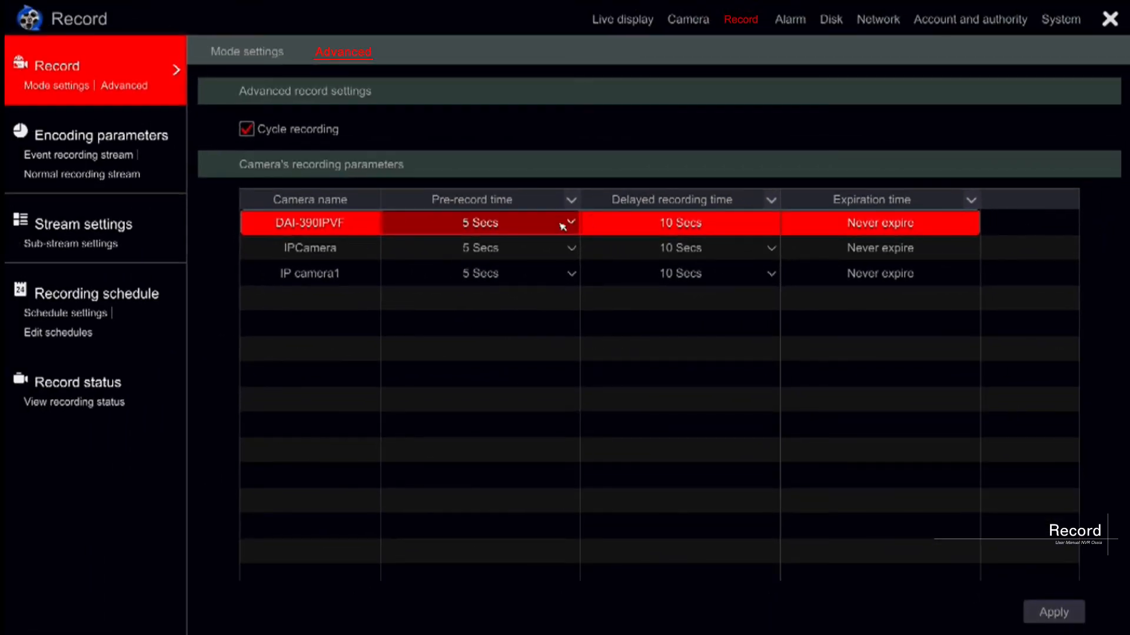
{"action": "left_click", "coordinate": [562, 225]}
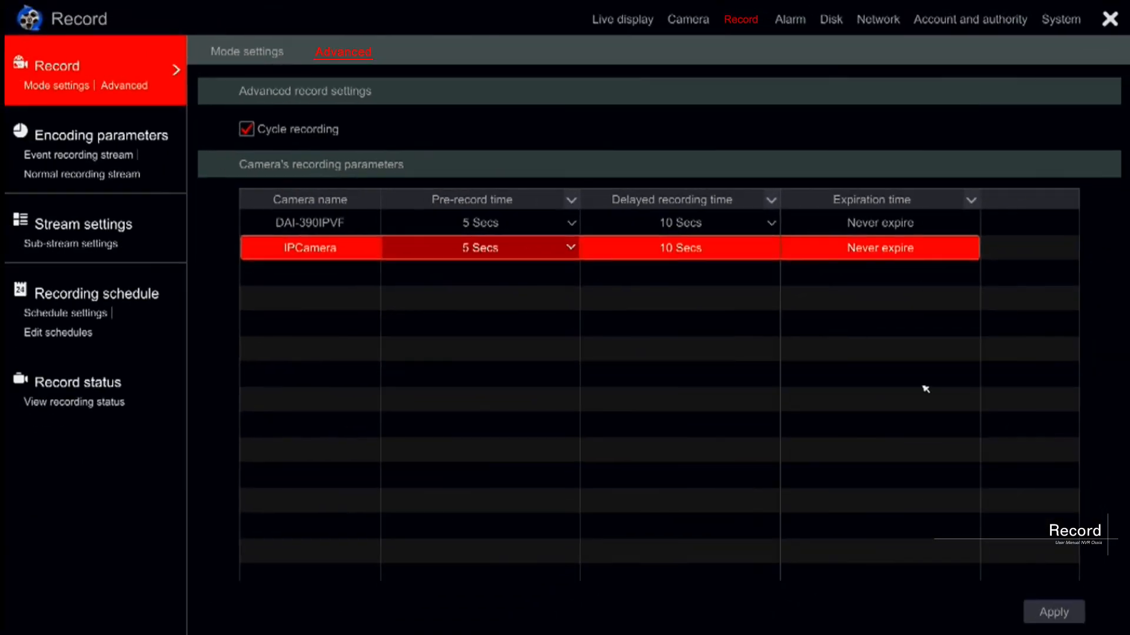
{"action": "left_click", "coordinate": [1053, 613]}
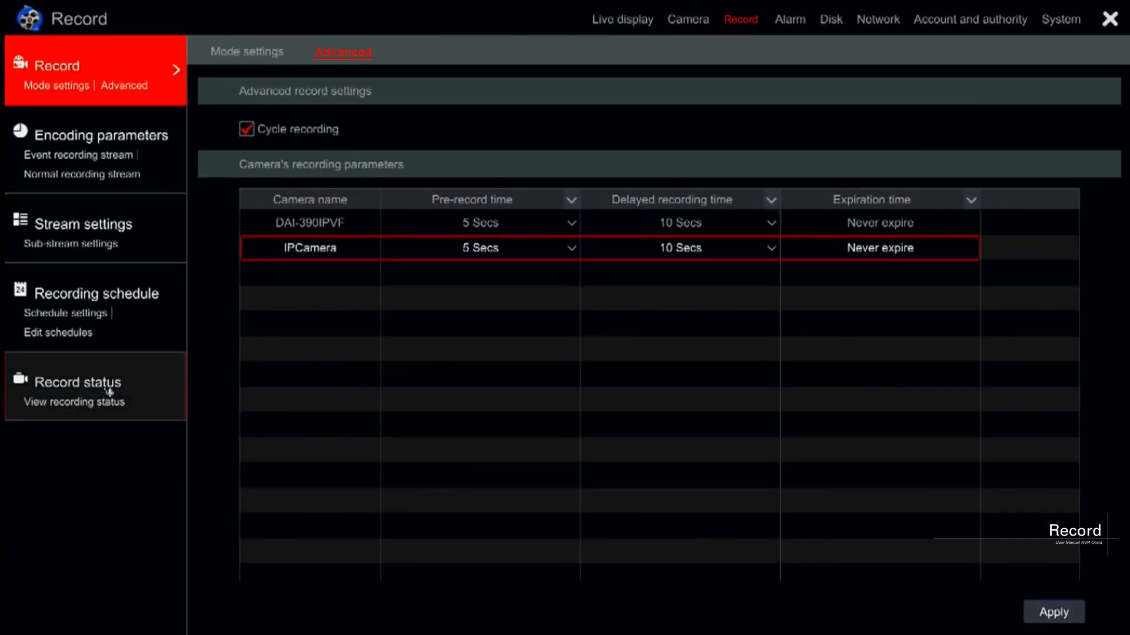
{"action": "left_click", "coordinate": [78, 393]}
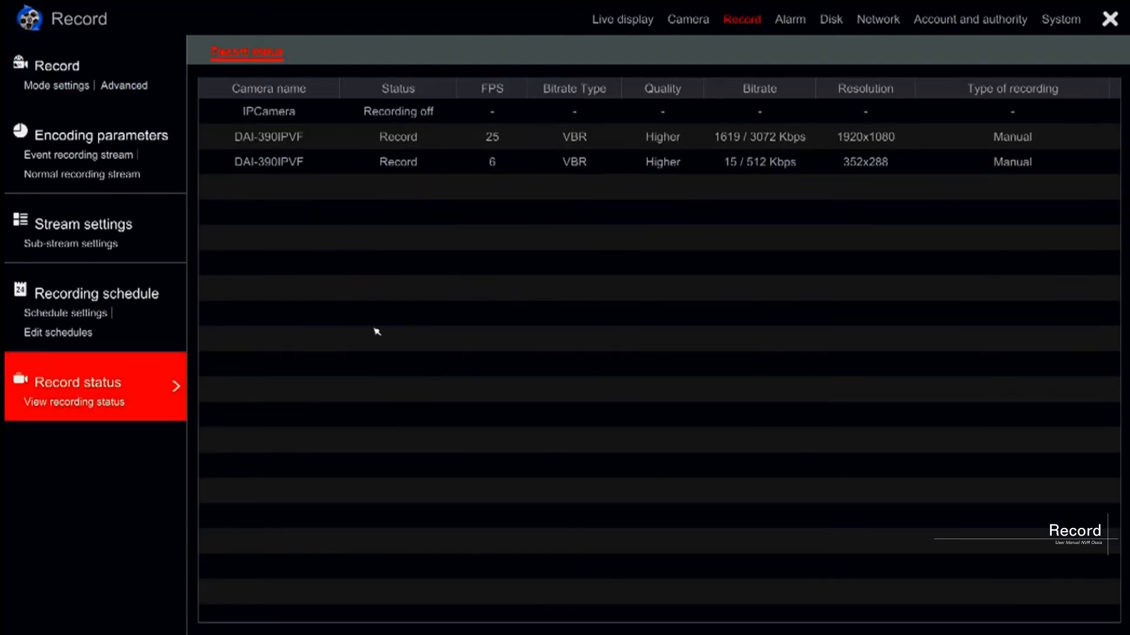